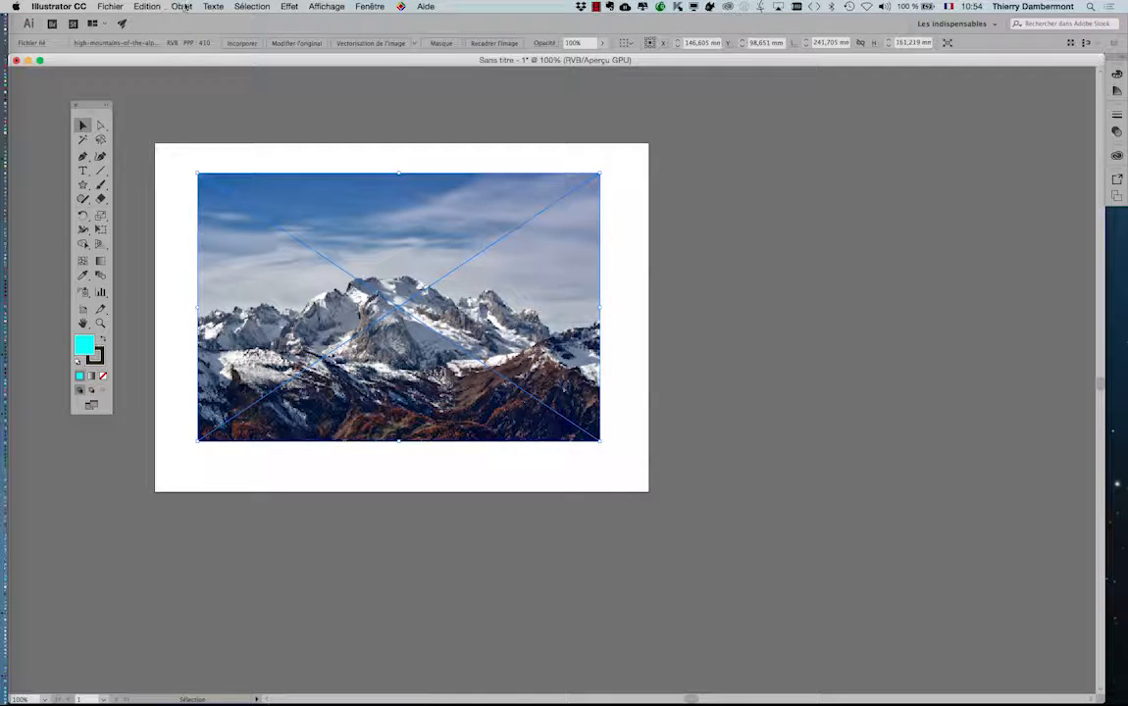
- Open the Image Trace panel (Vectorisation de l'image) and arrange it beside the artboard in full-screen mode
left_click(370, 7)
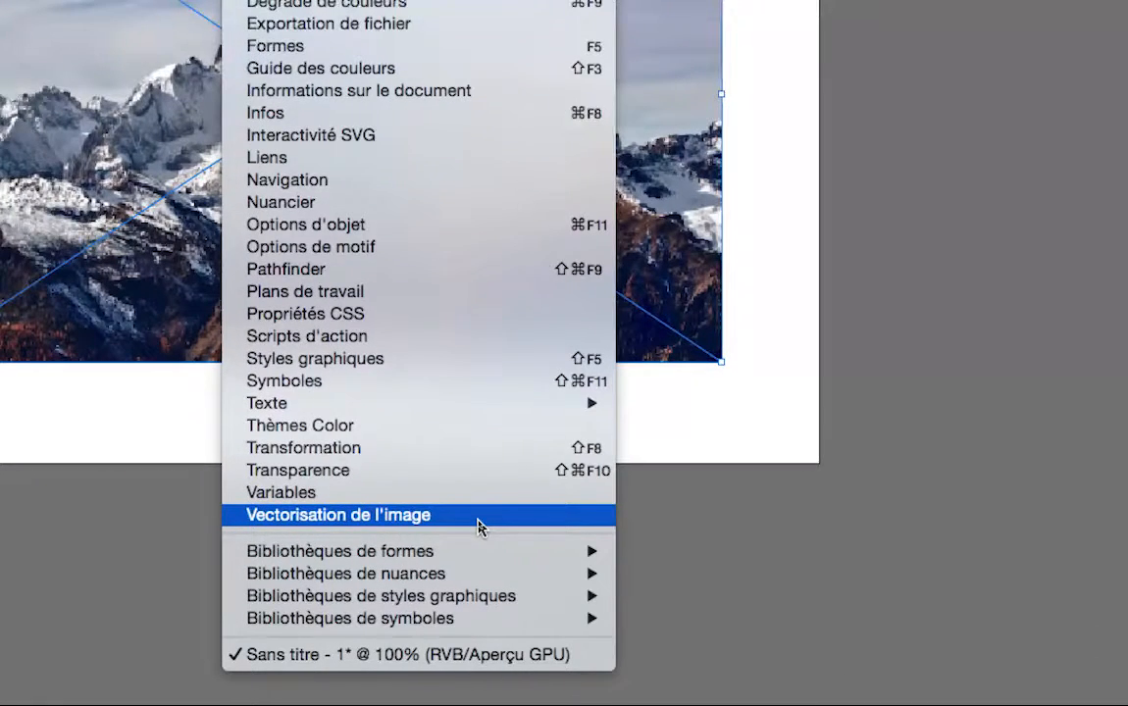
left_click(477, 517)
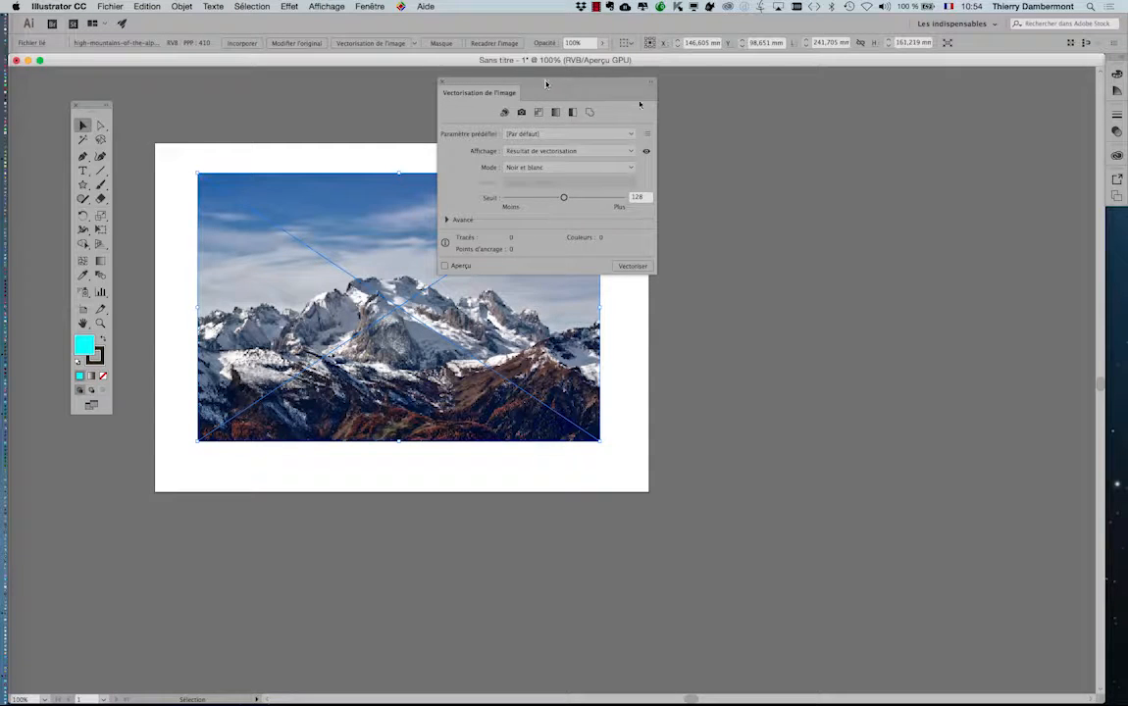
left_click_drag(548, 84, 803, 108)
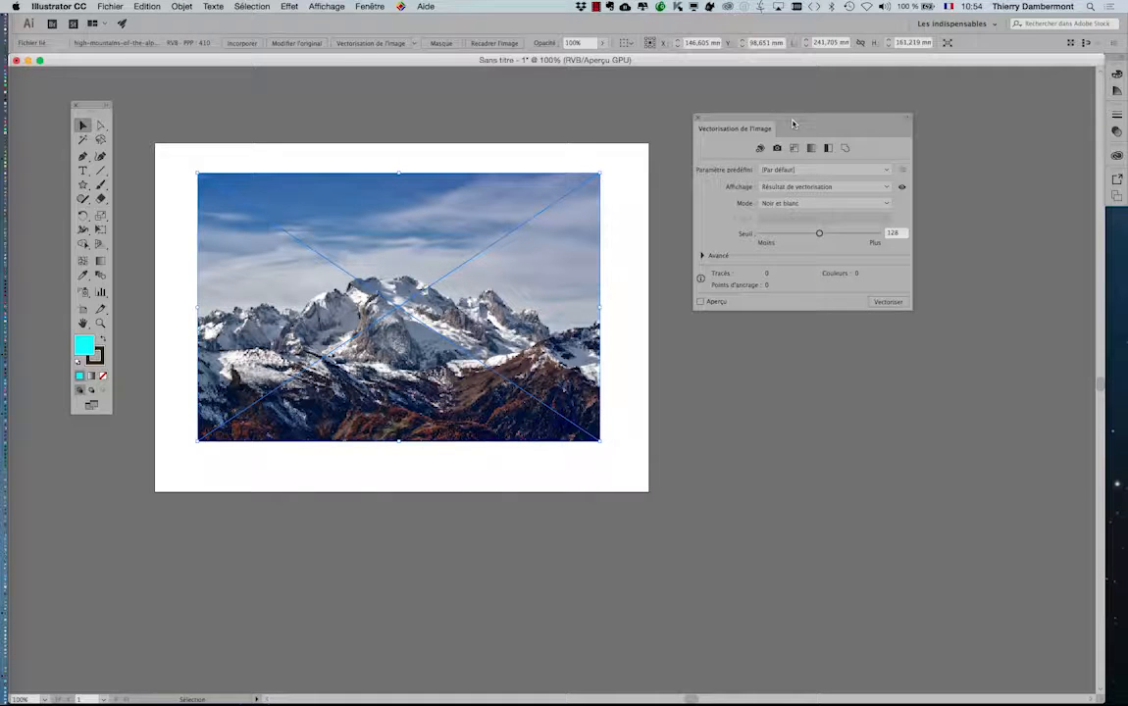
key("f")
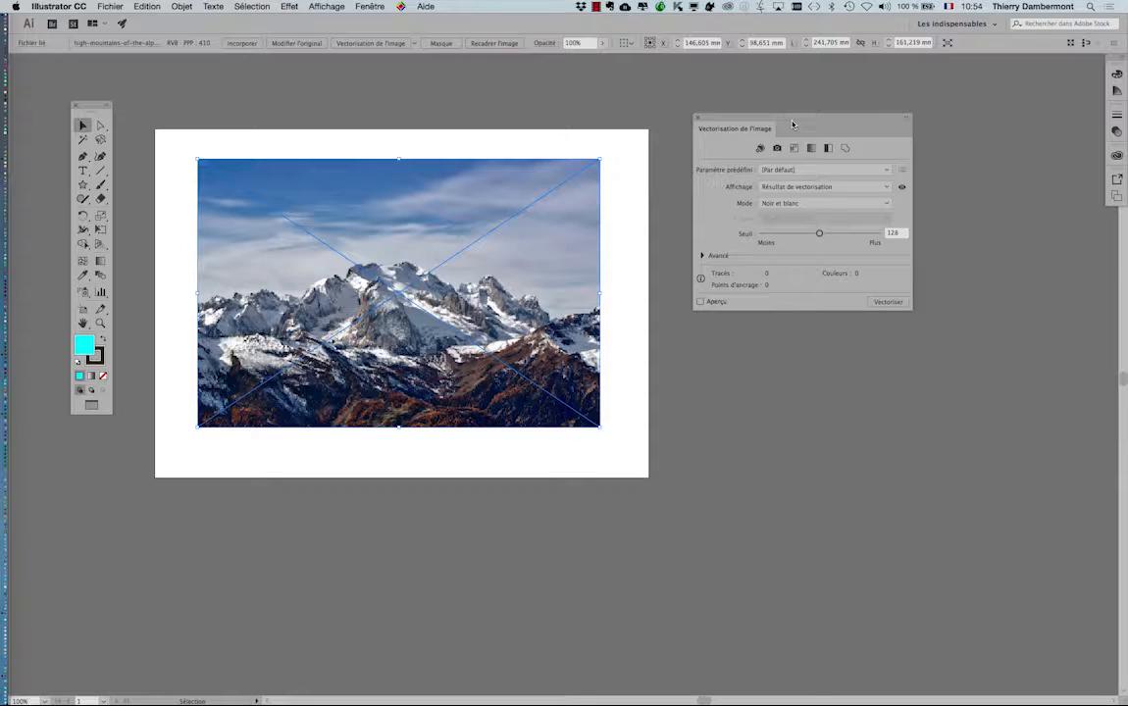
left_click_drag(760, 116, 844, 168)
key("space")
left_click_drag(501, 312, 778, 297)
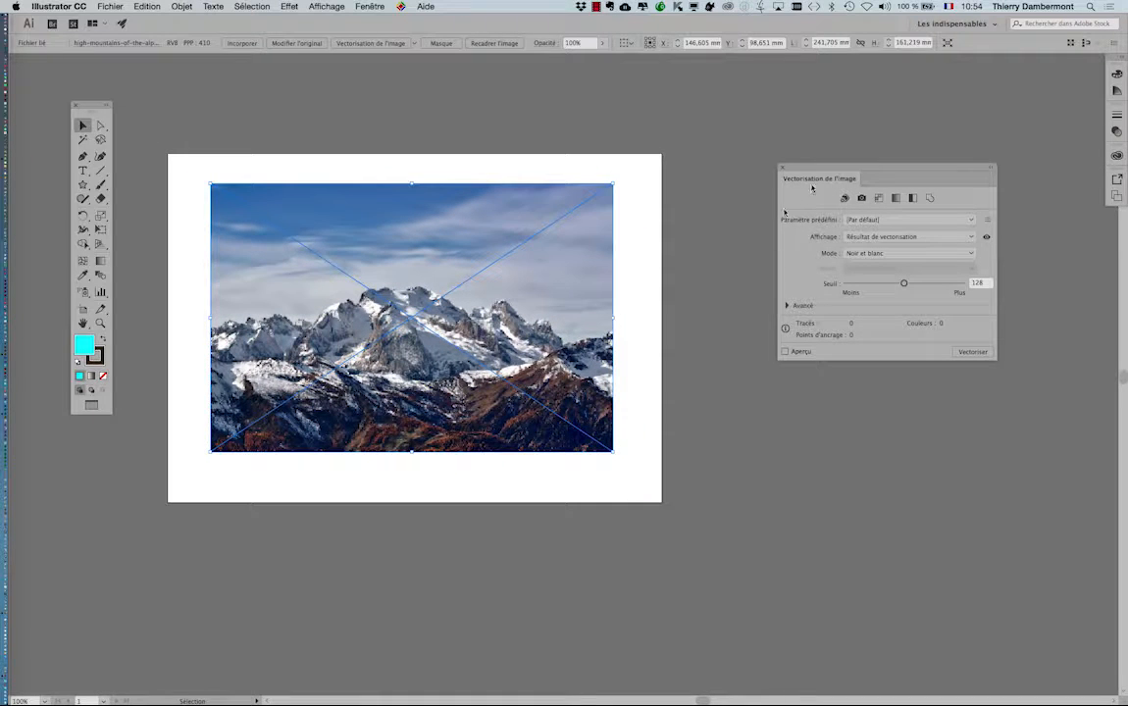
left_click_drag(808, 169, 771, 150)
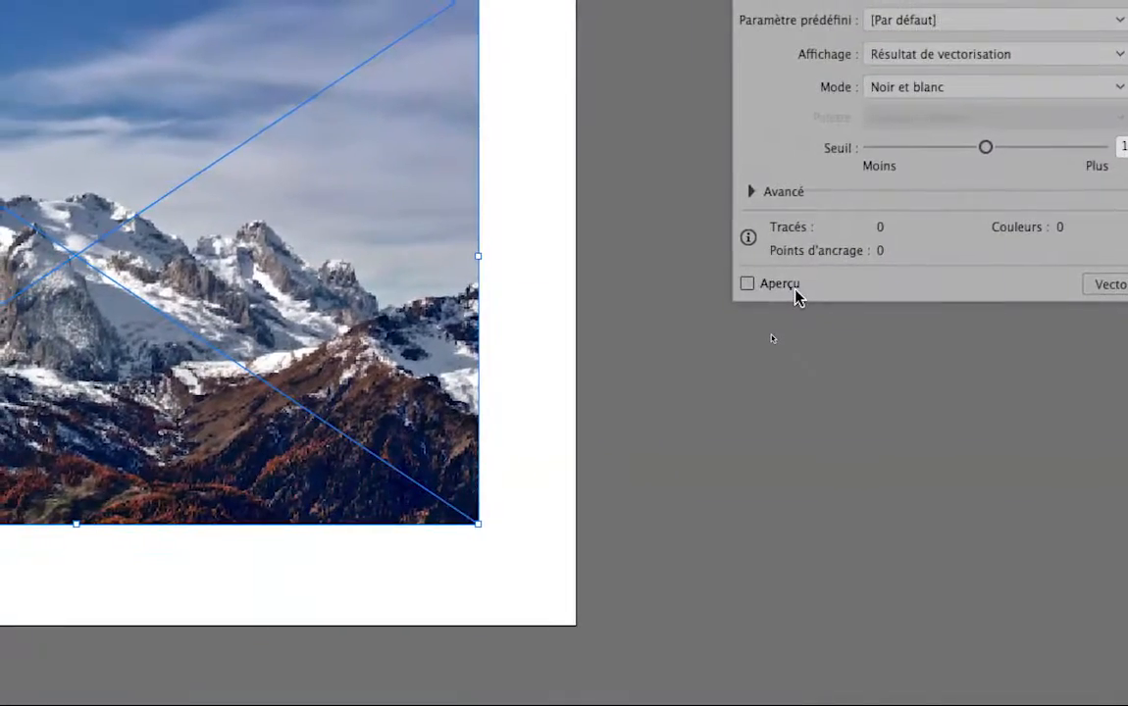
- Preview the selected mountain photo's trace with the default preset, accepting the large-image processing
left_click(795, 291)
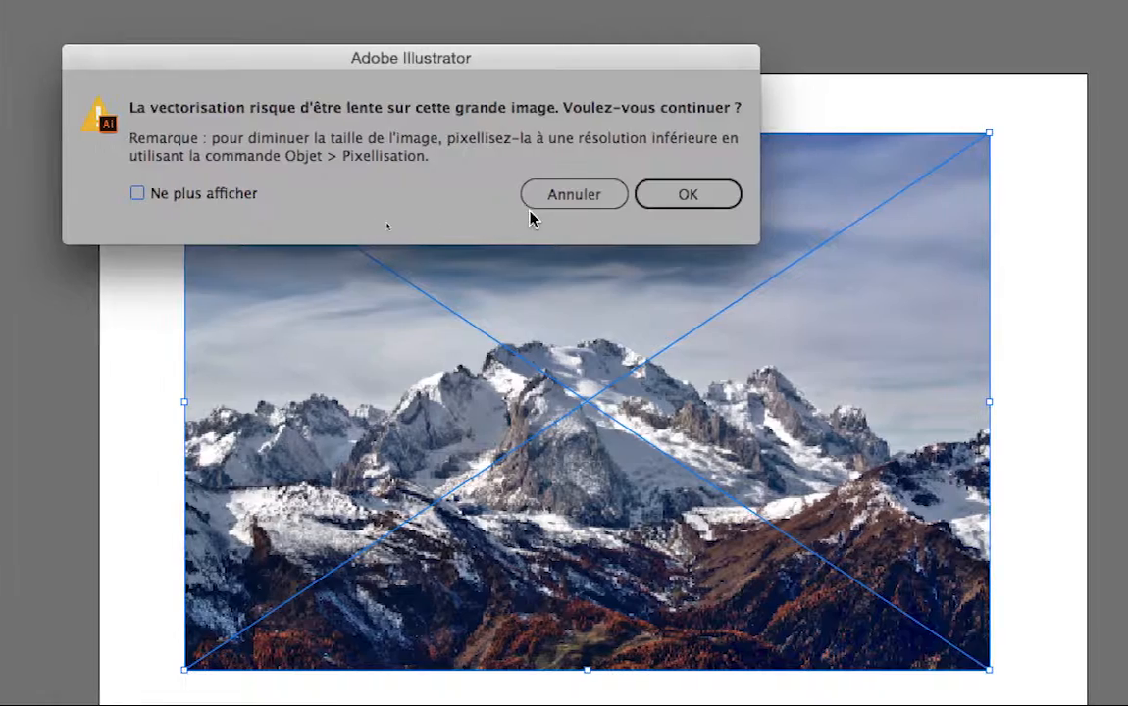
left_click(690, 197)
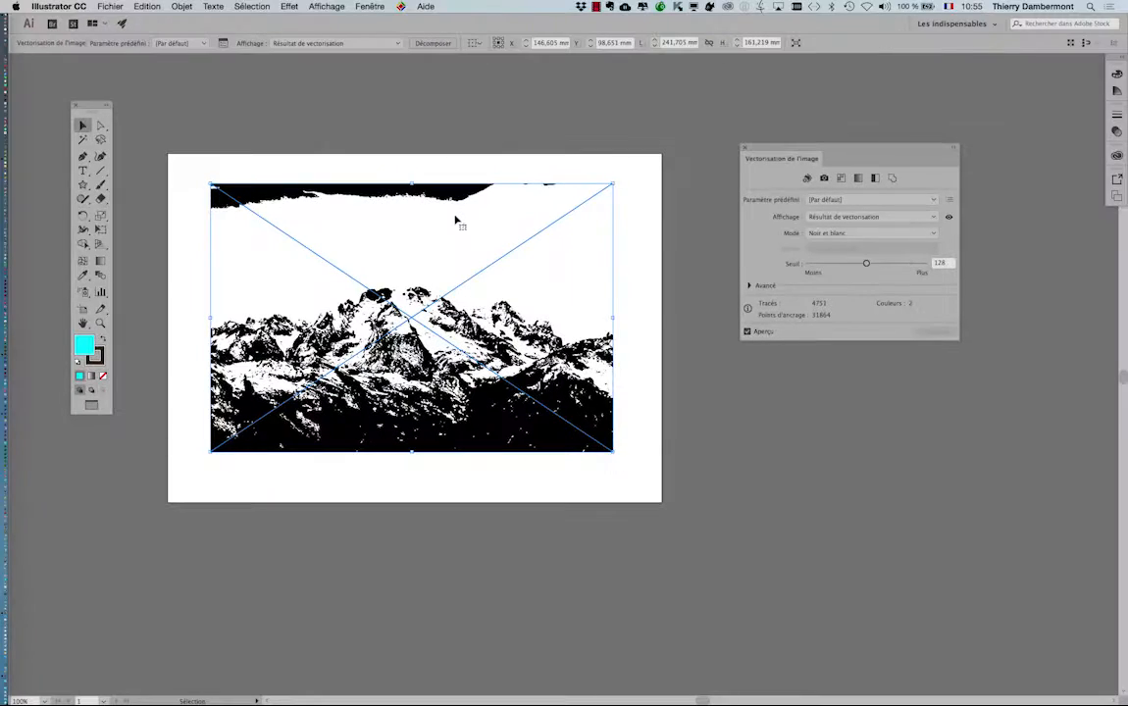
- Switch to the Finder and open the JOUR 3 IVE folder in a new window
key("super+Tab")
key("super+Tab")
key("super+Tab")
key("super+Tab")
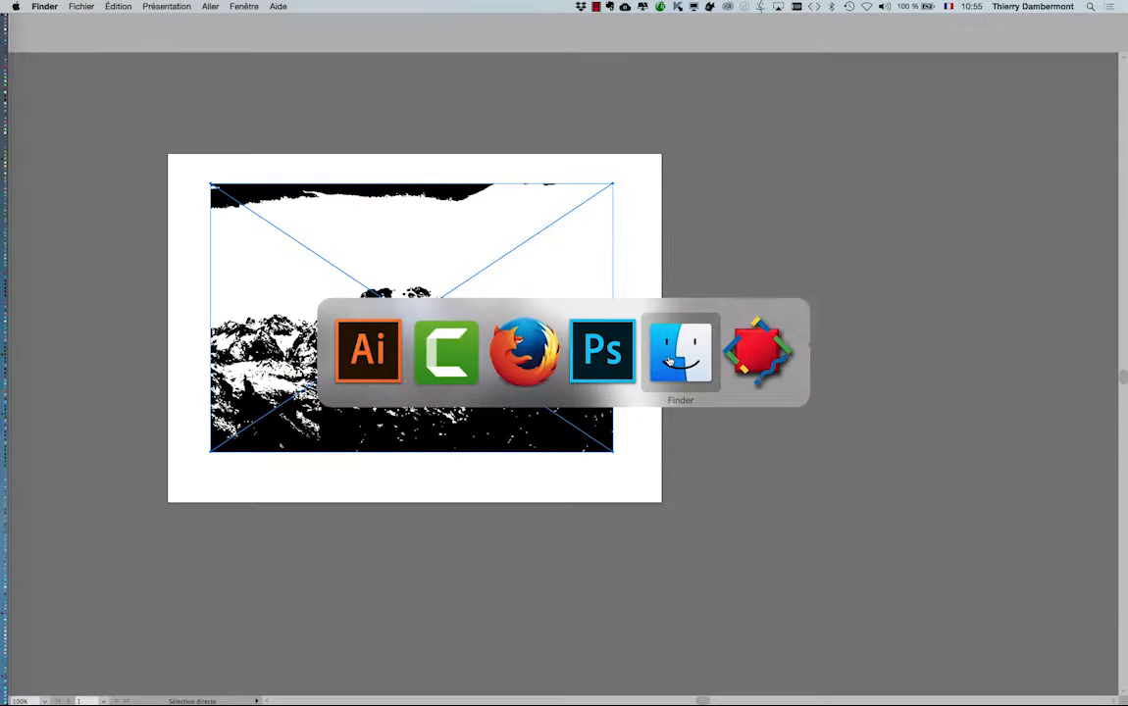
left_click(83, 6)
left_click(89, 21)
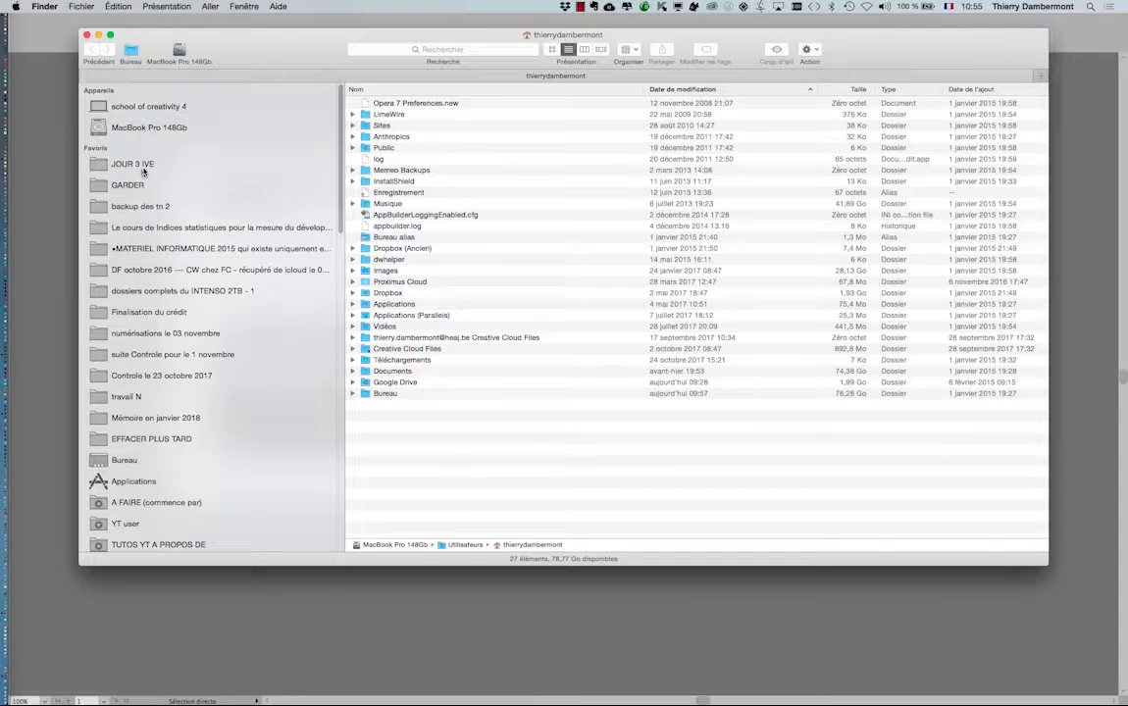
left_click(143, 168)
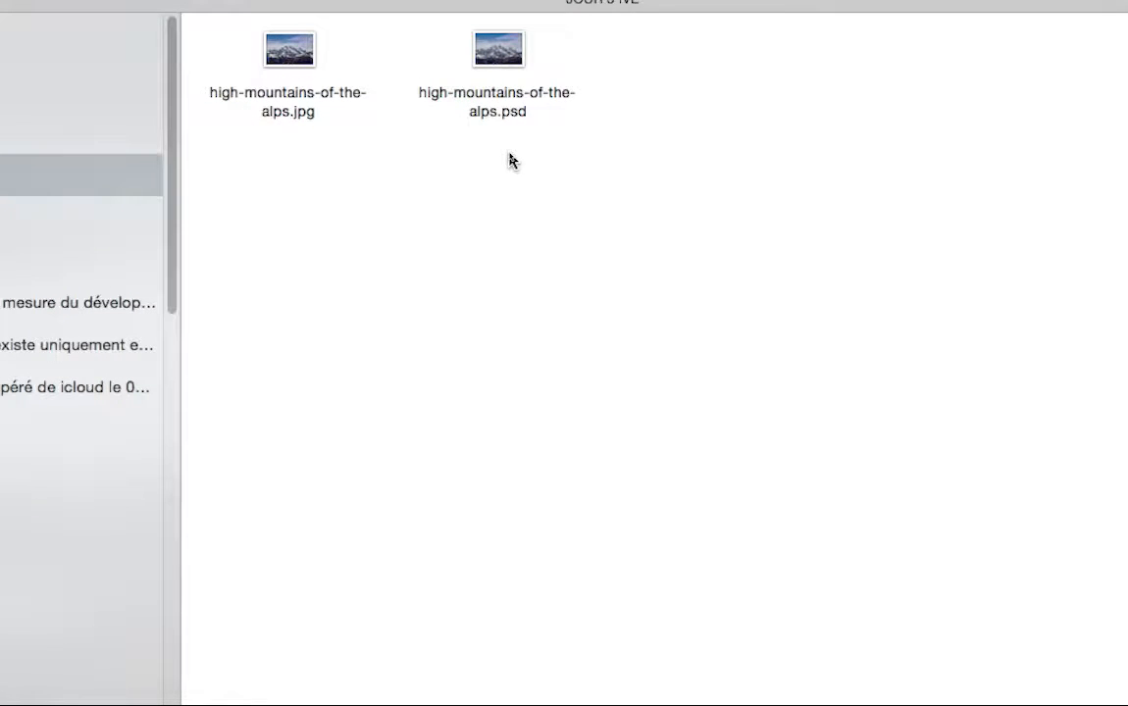
- Inspect the file information of high-mountains-of-the-alps.psd, including its size and pixel dimensions, and close the information window
left_click(499, 61)
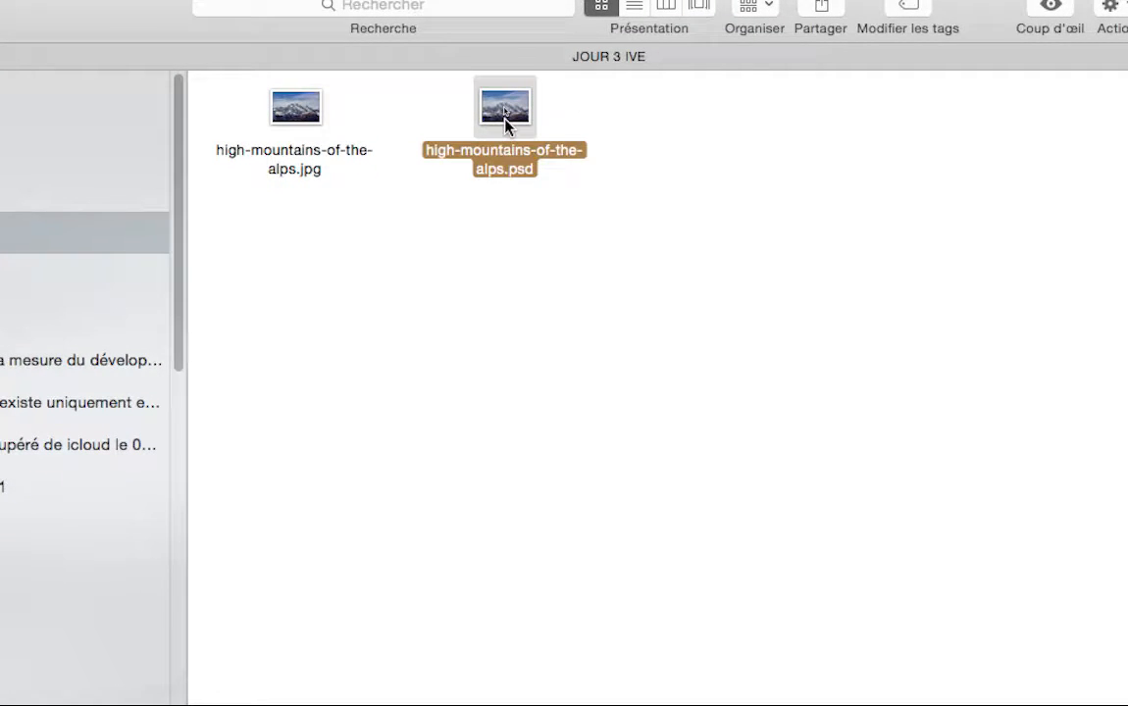
key("super+i")
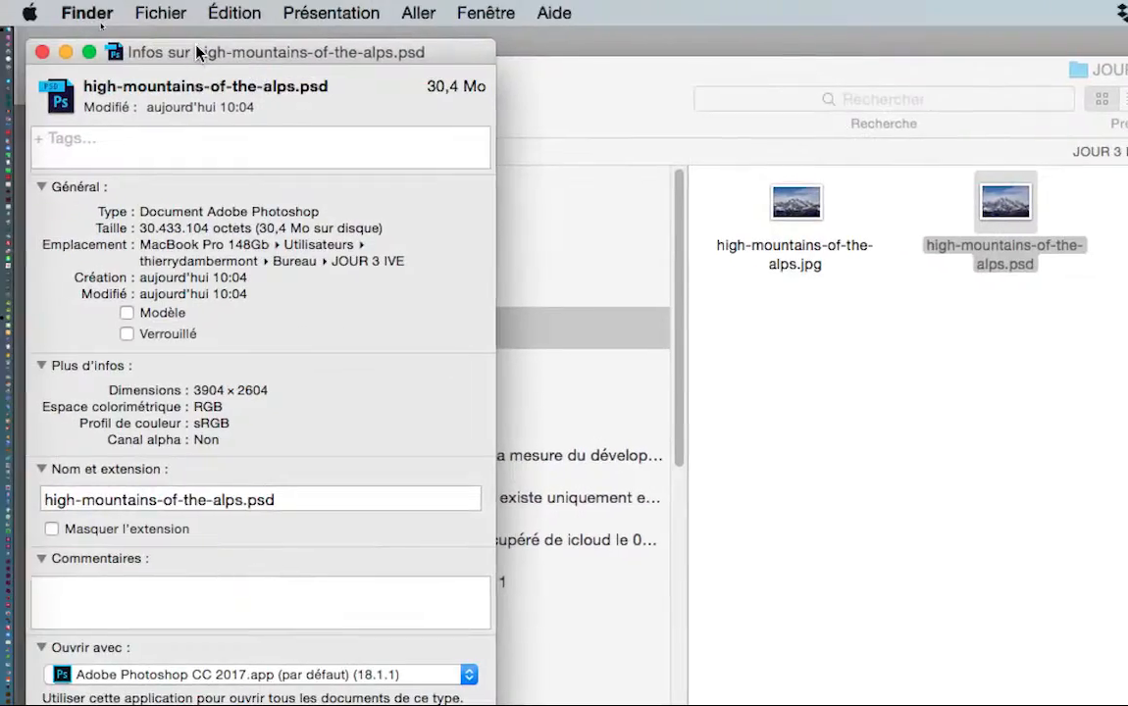
left_click_drag(196, 51, 512, 61)
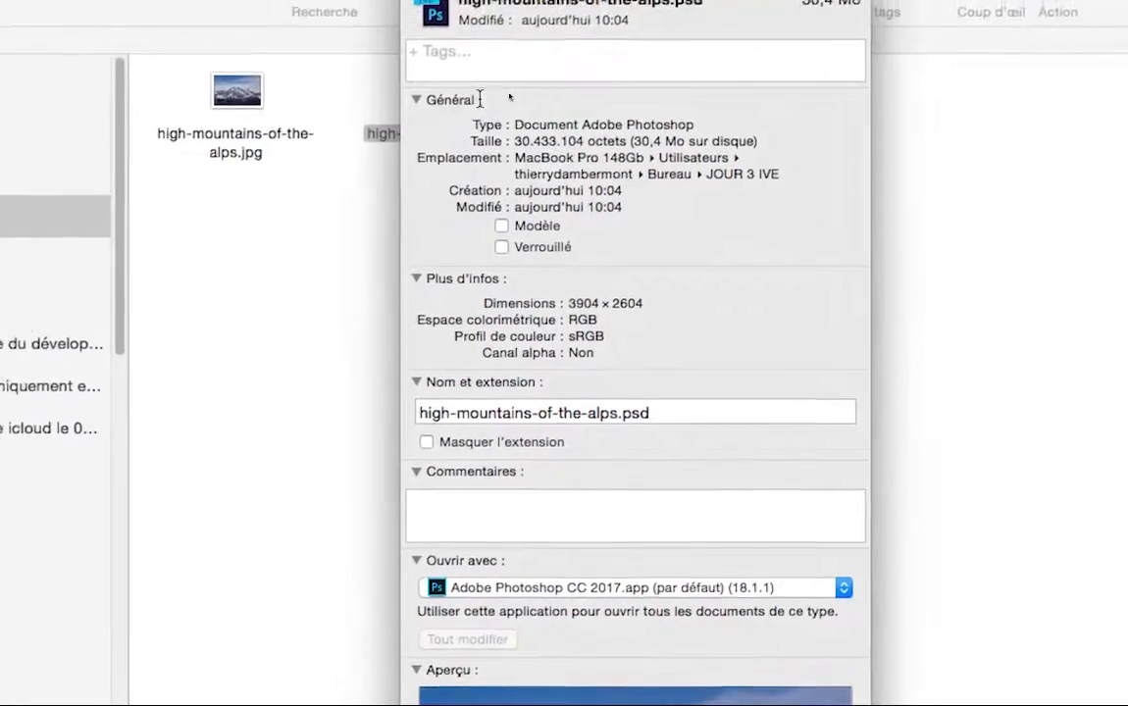
left_click(453, 45)
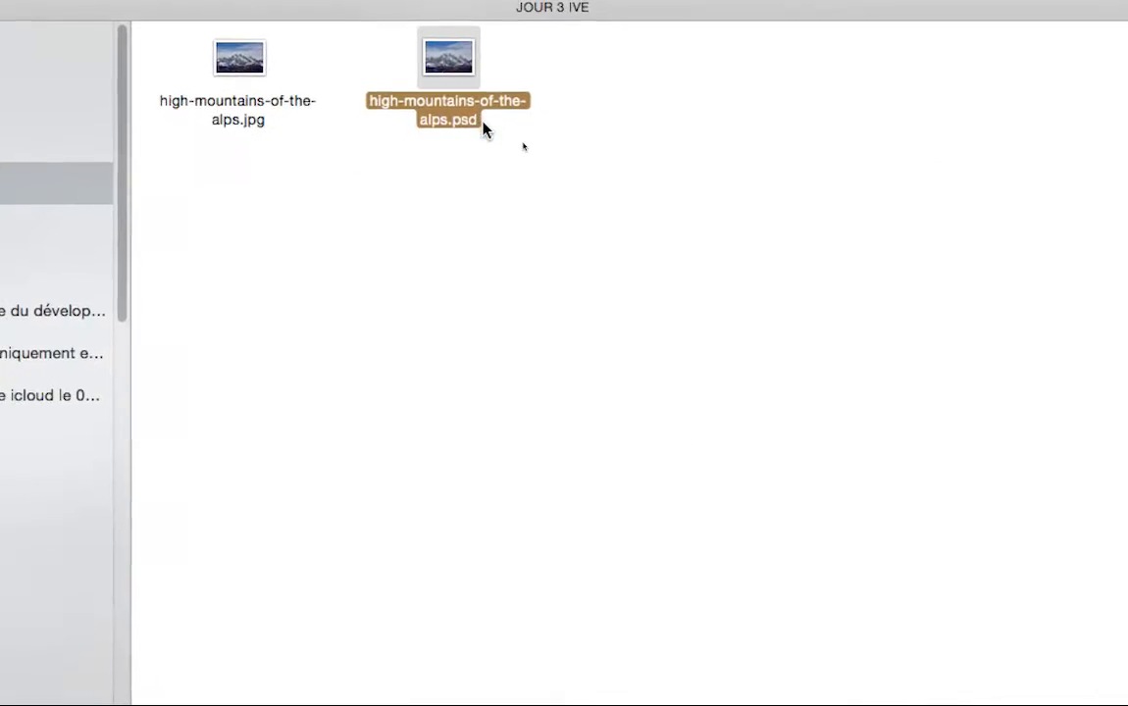
- Return to Illustrator and expand the advanced settings of the Image Trace panel
left_click(491, 149)
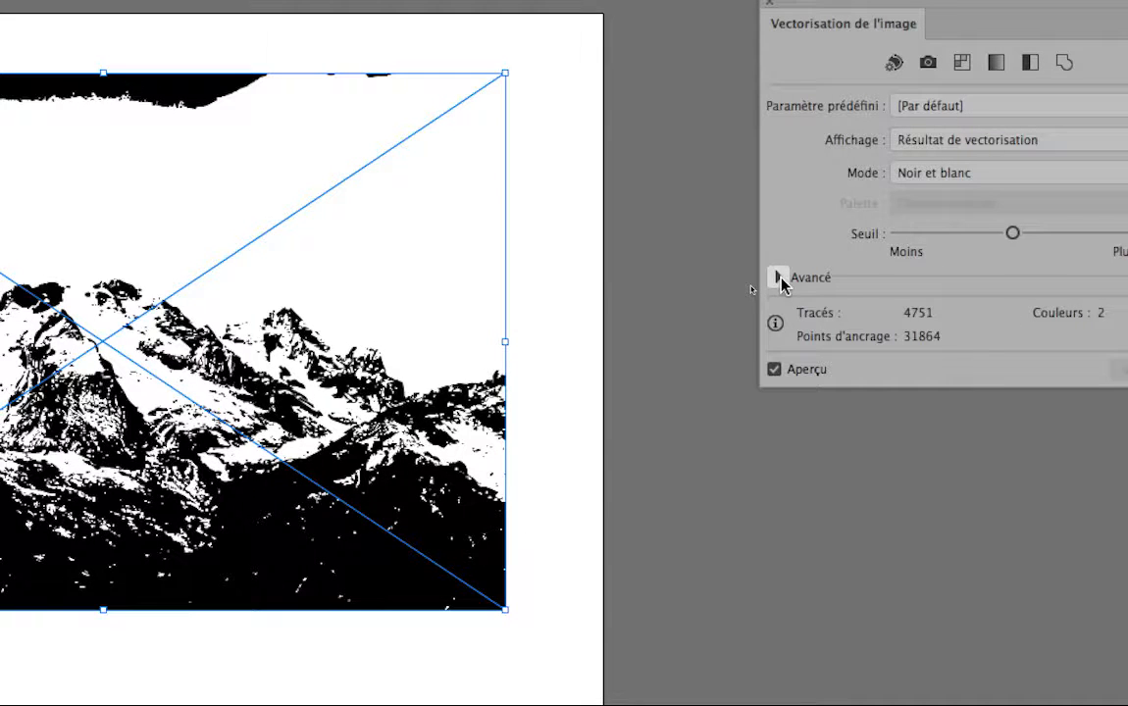
left_click(778, 277)
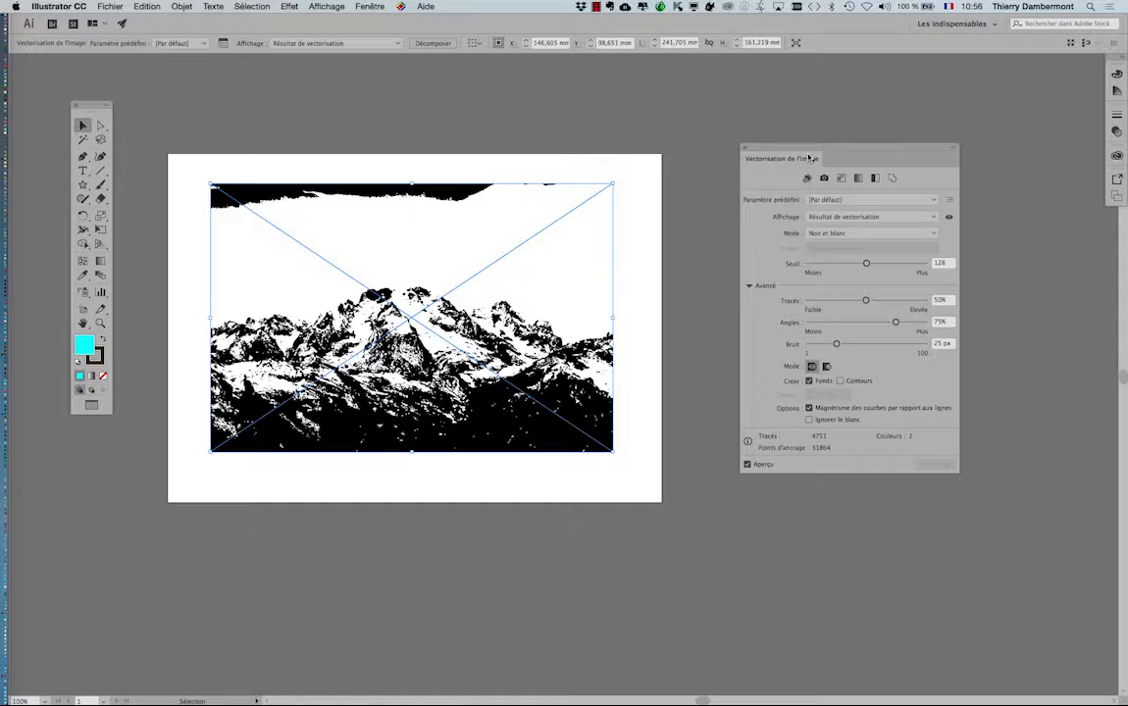
key("super+Tab")
key("super+Tab")
key("super+Tab")
key("super+Tab")
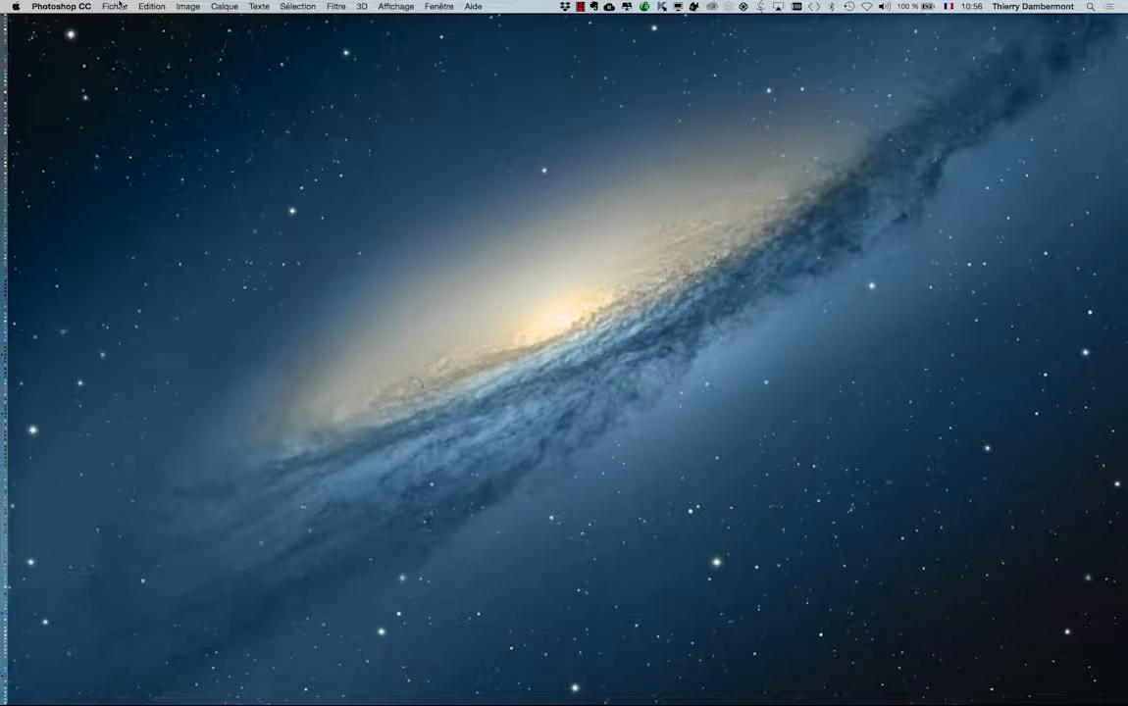
key("super+Tab")
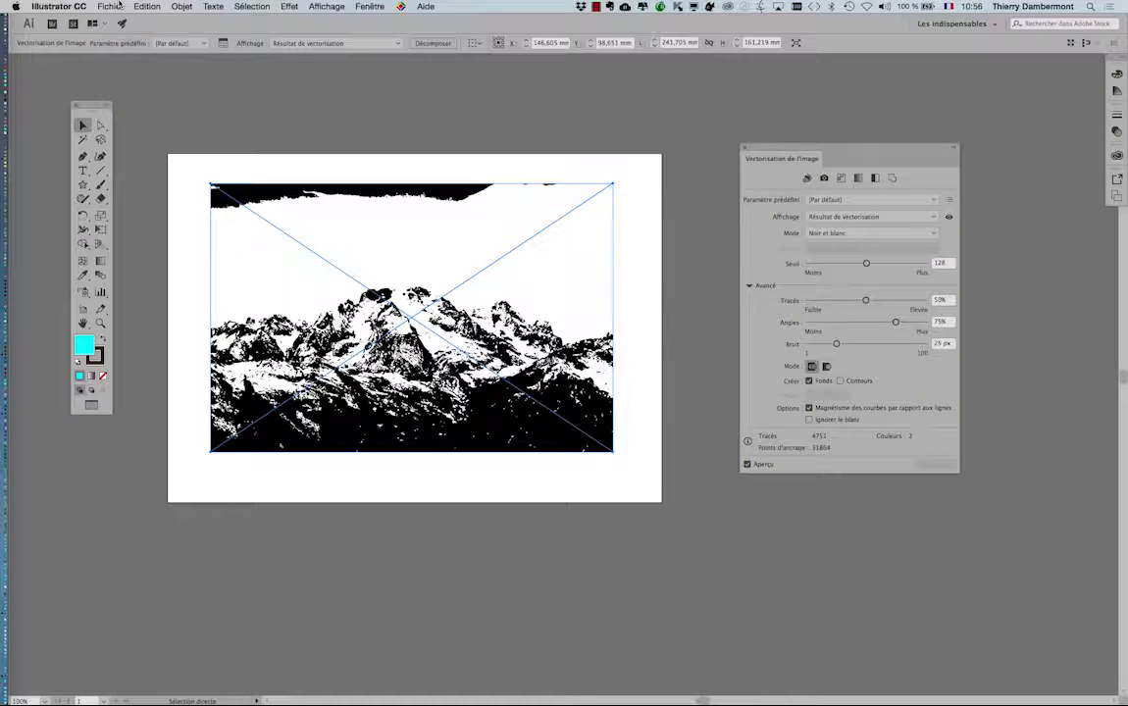
key("super+Tab")
key("super+Tab")
key("super+Tab")
key("super+Tab")
key("super+Tab")
key("super+Tab")
key("super+Tab")
key("super+Tab")
key("super+Tab")
key("super+Tab")
key("super+Tab")
key("super+Tab")
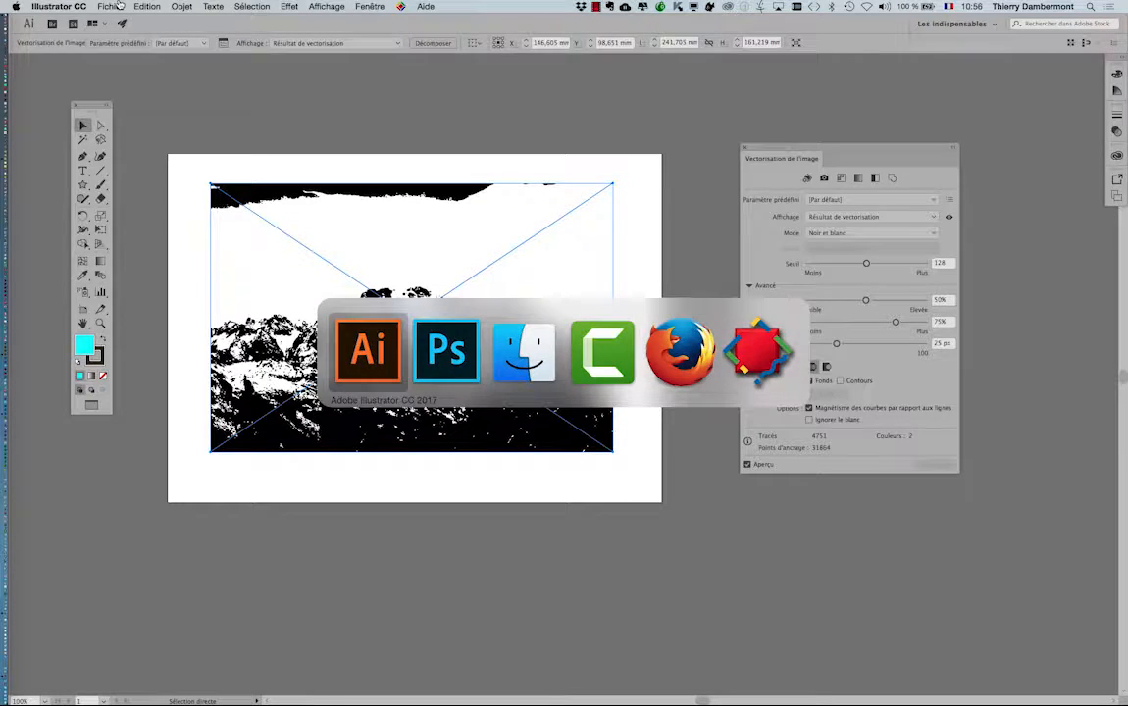
key("super+Tab")
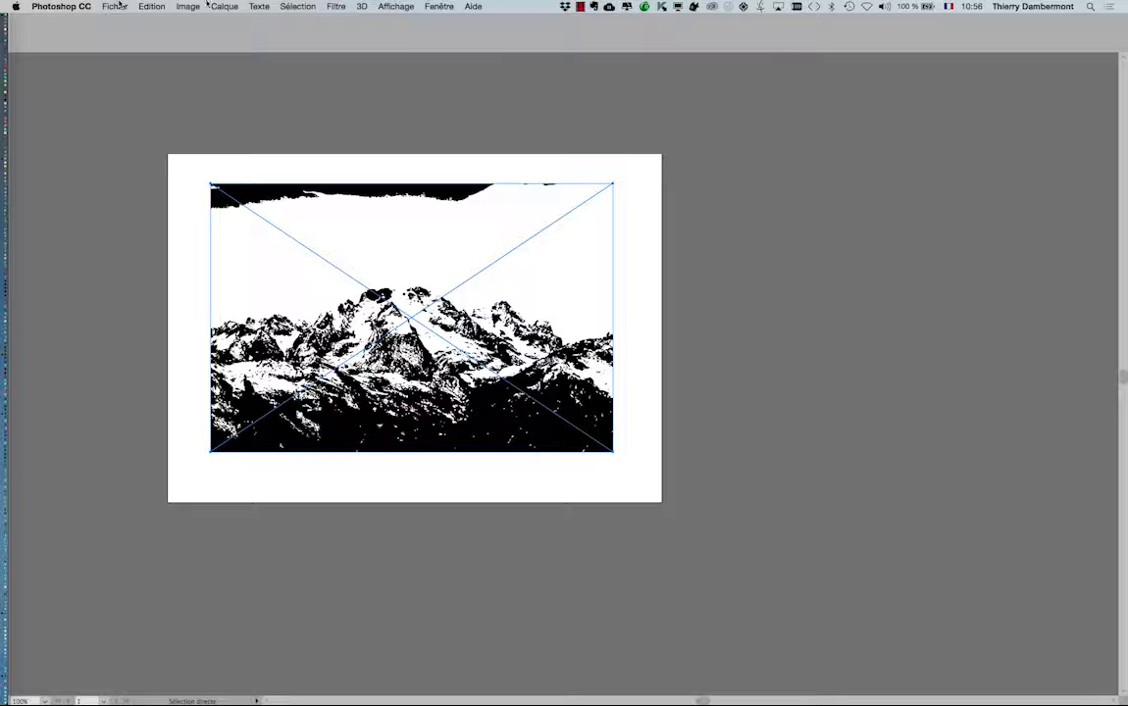
key("super+Tab")
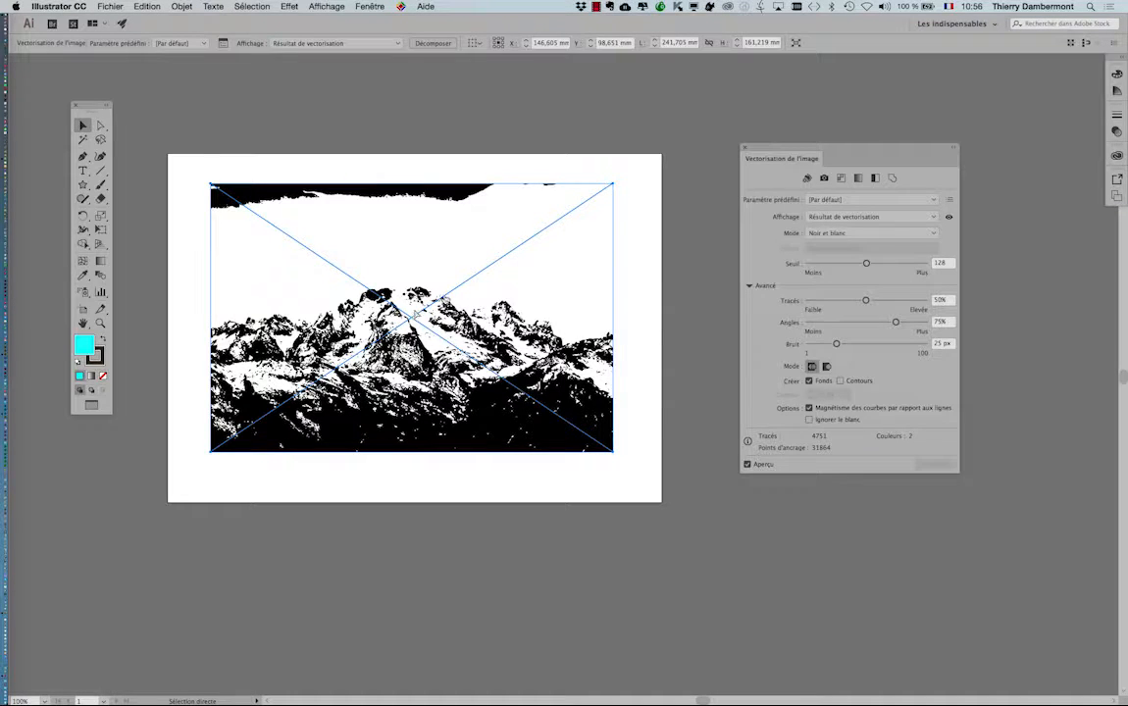
- Switch to Photoshop and bring up the high-mountains-of-the-alps.psd document
key("super+Tab")
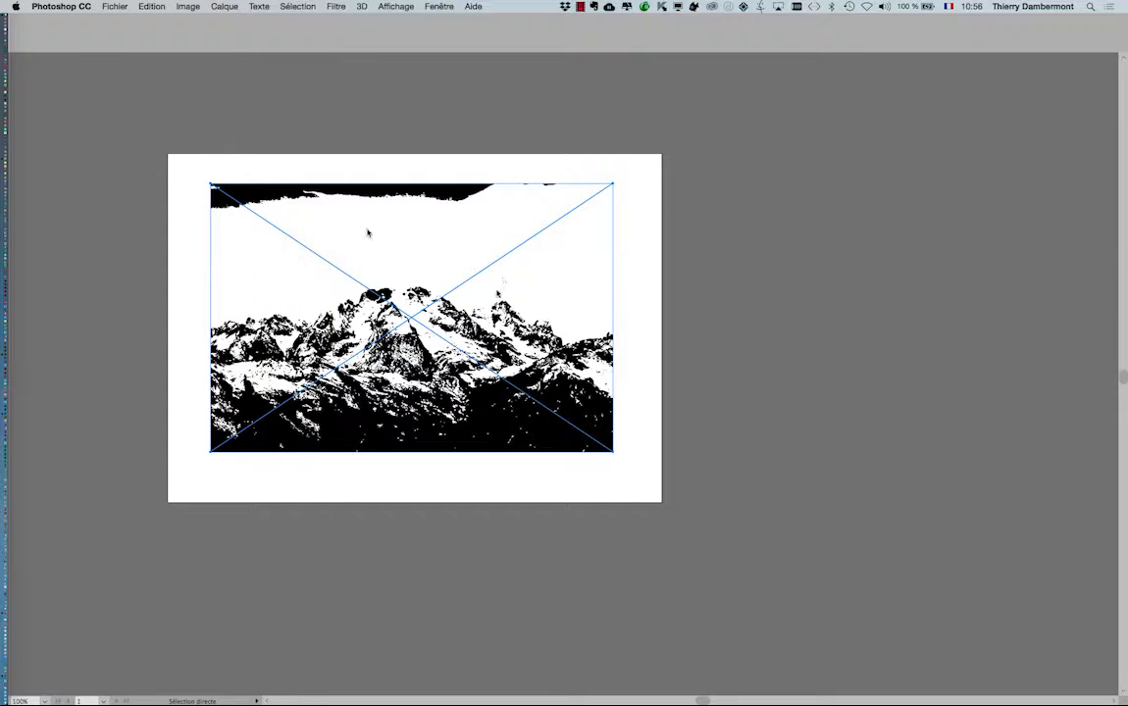
left_click(79, 5)
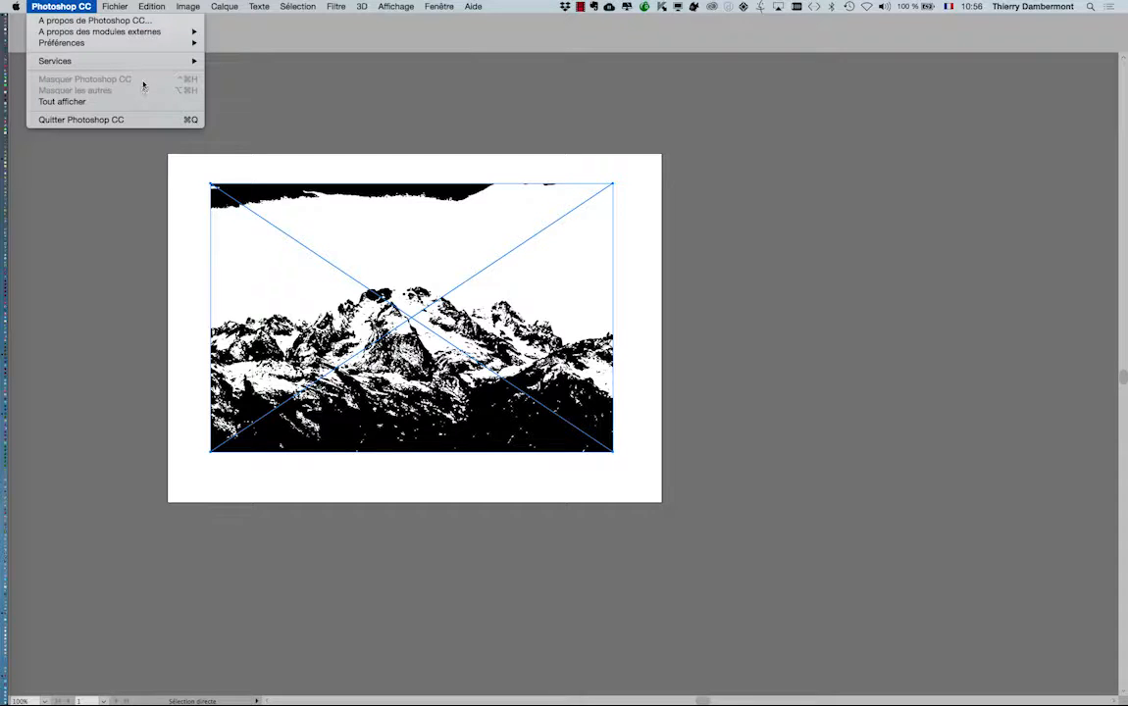
left_click(79, 10)
left_click(428, 4)
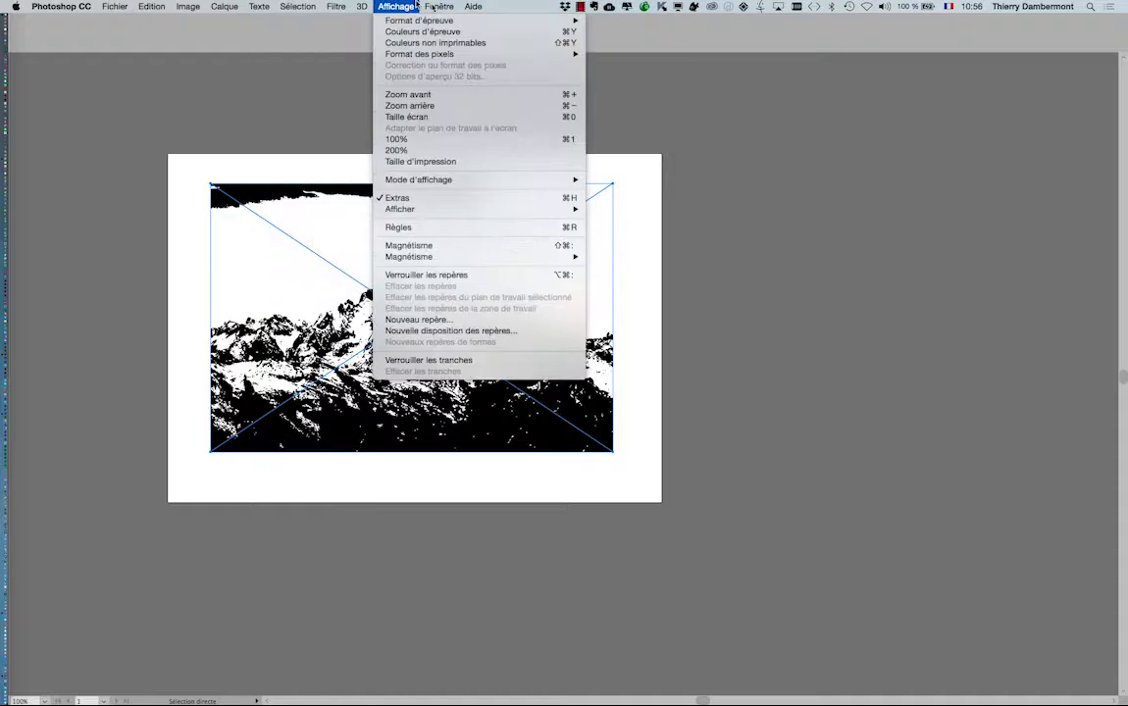
left_click(500, 450)
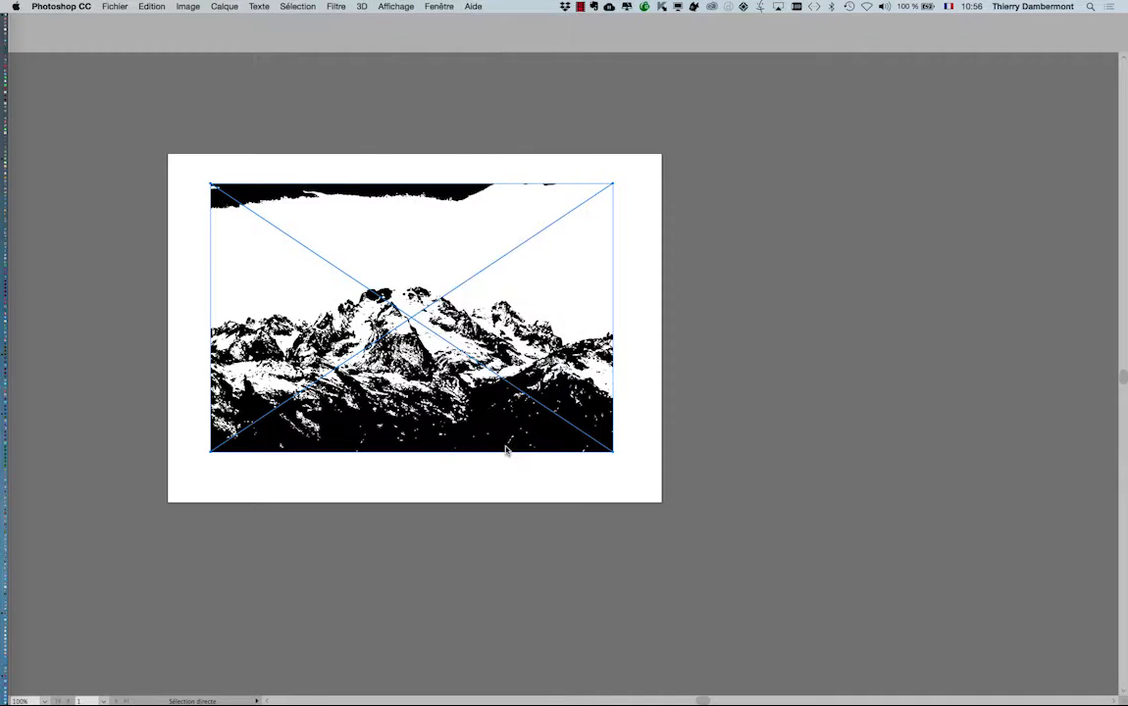
left_click(59, 6)
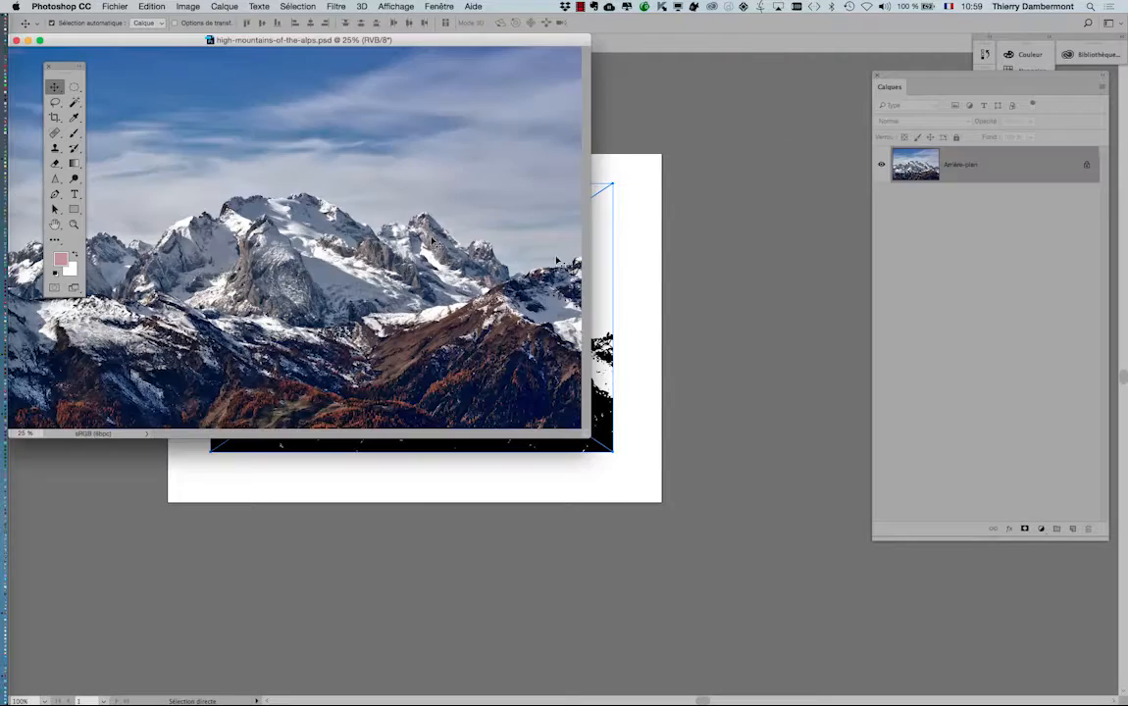
- Display the mountain photo in full-screen mode, slightly enlarged and placed between the tools and the Layers panel
key("f")
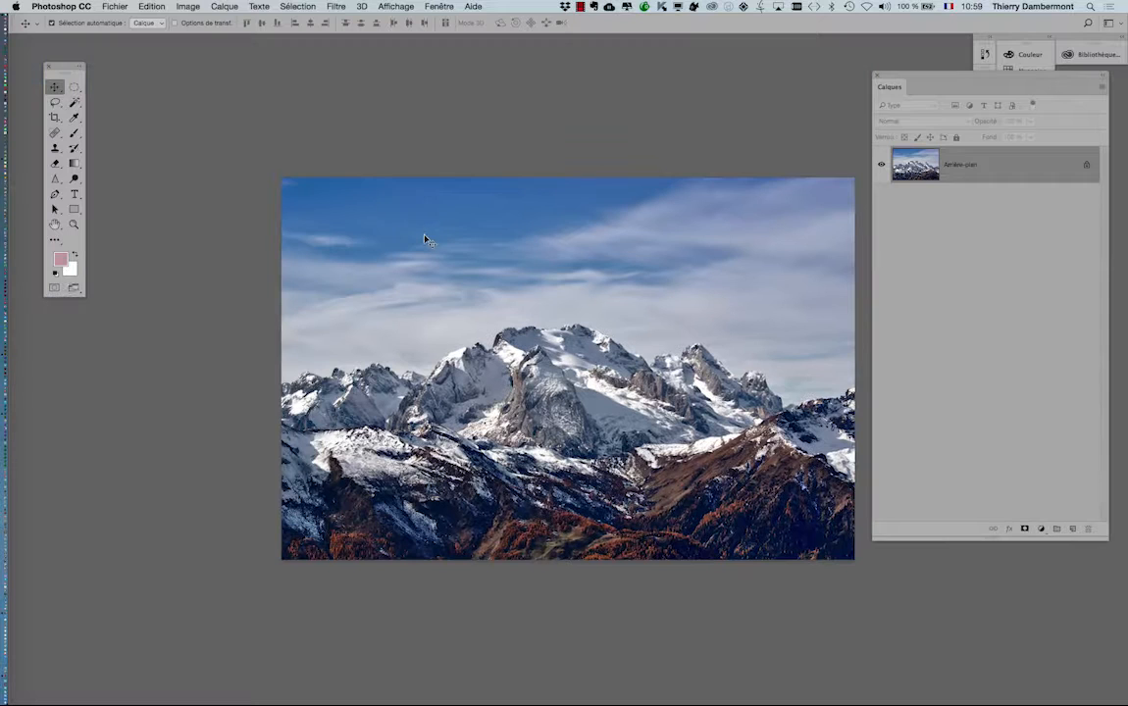
left_click_drag(509, 285, 392, 248)
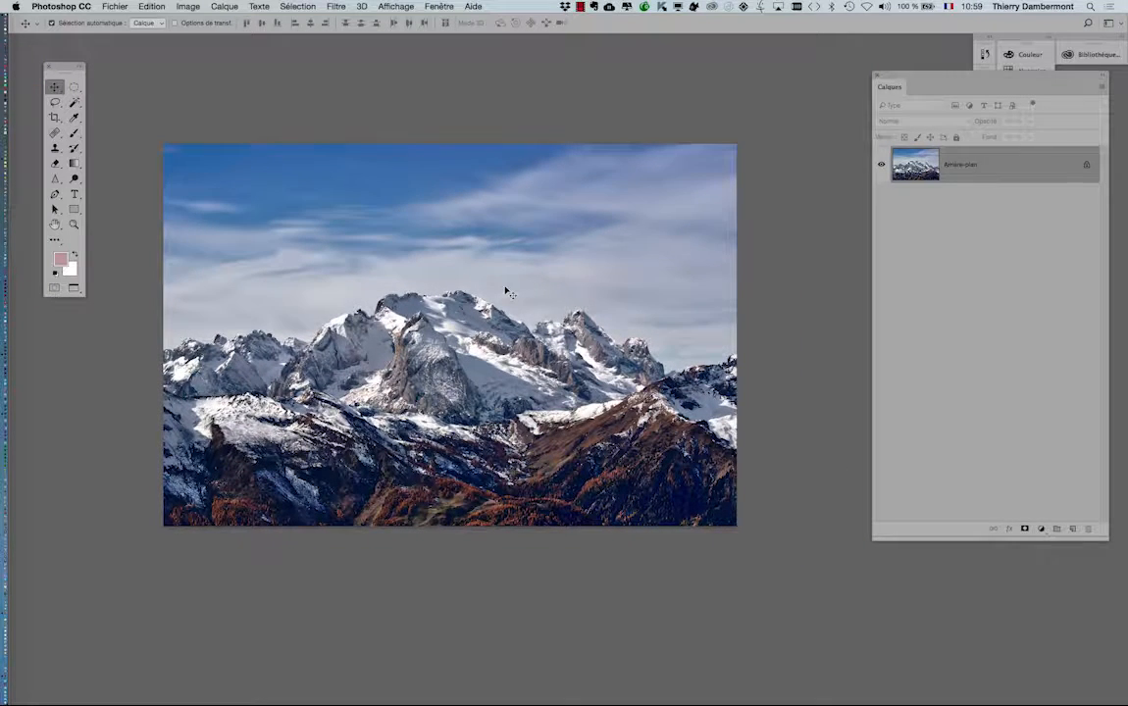
scroll(437, 266, "up", 2)
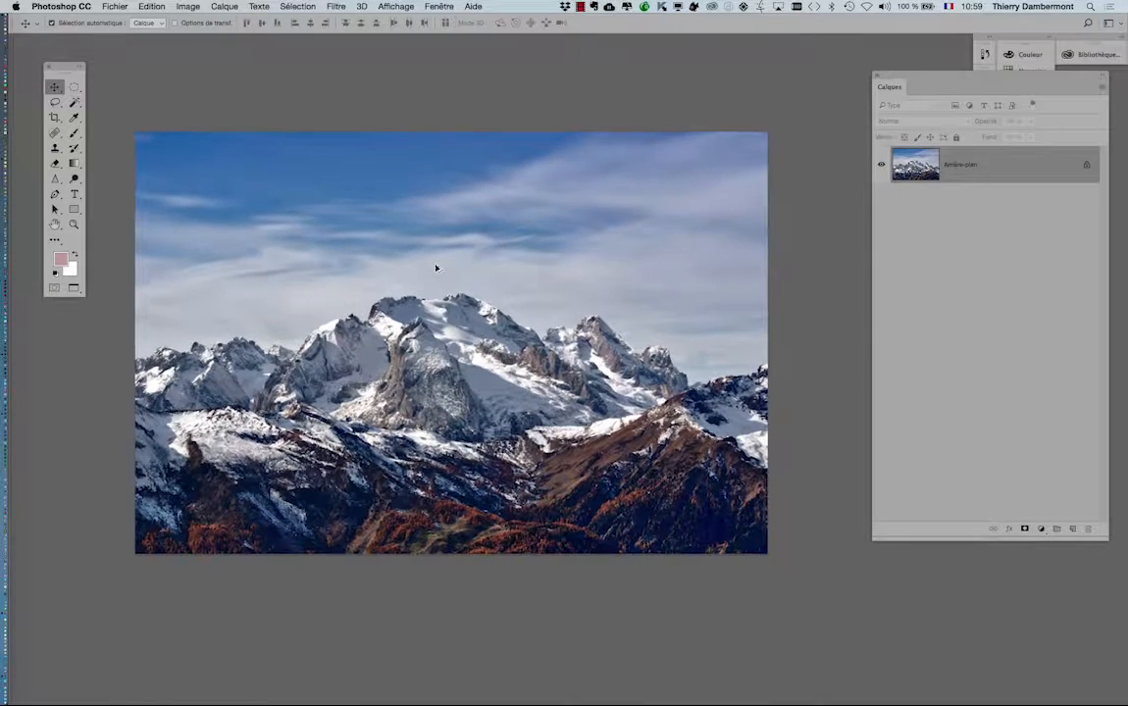
left_click(439, 6)
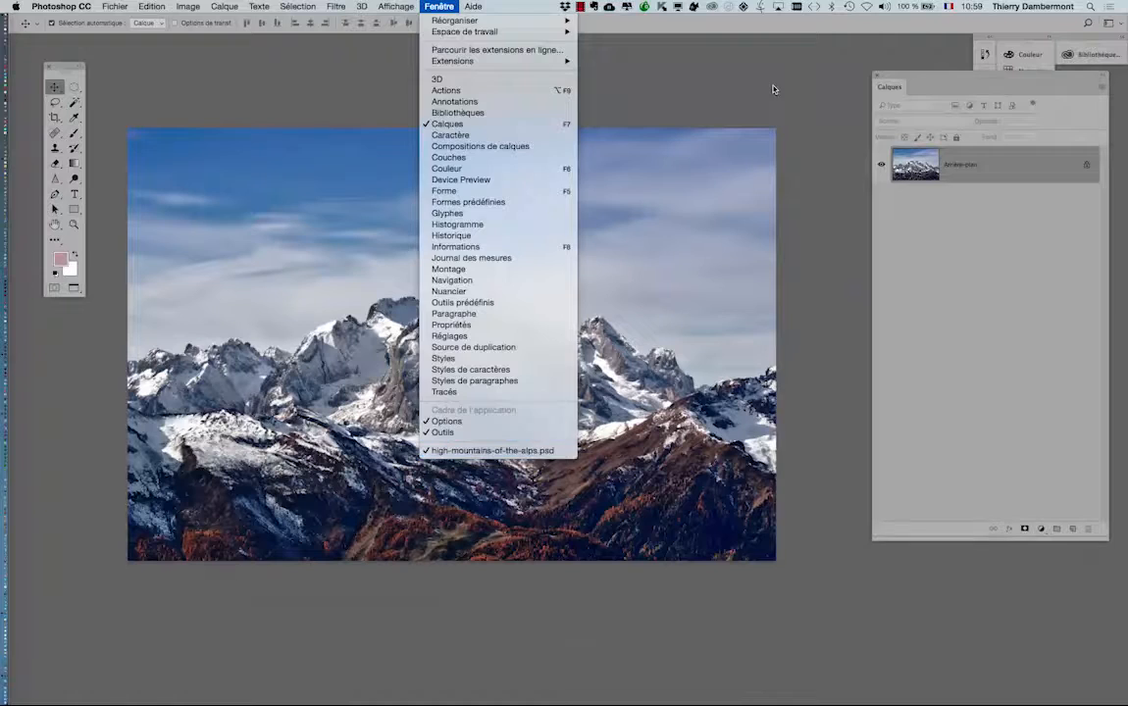
left_click(773, 90)
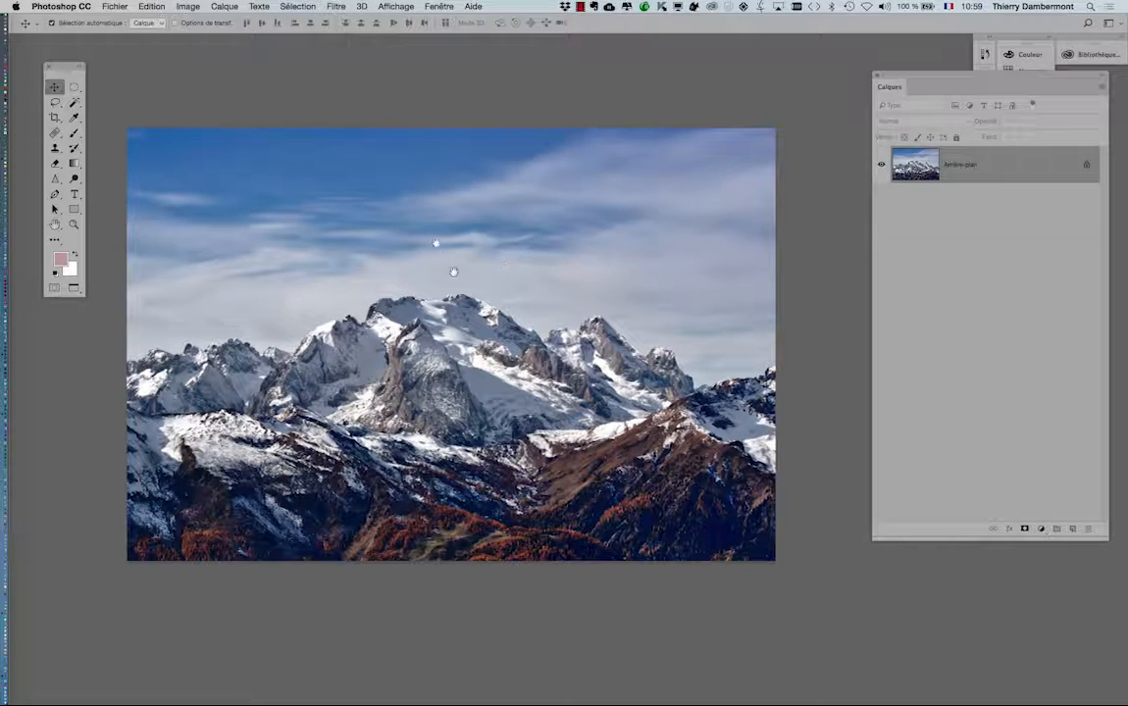
left_click_drag(456, 274, 437, 243)
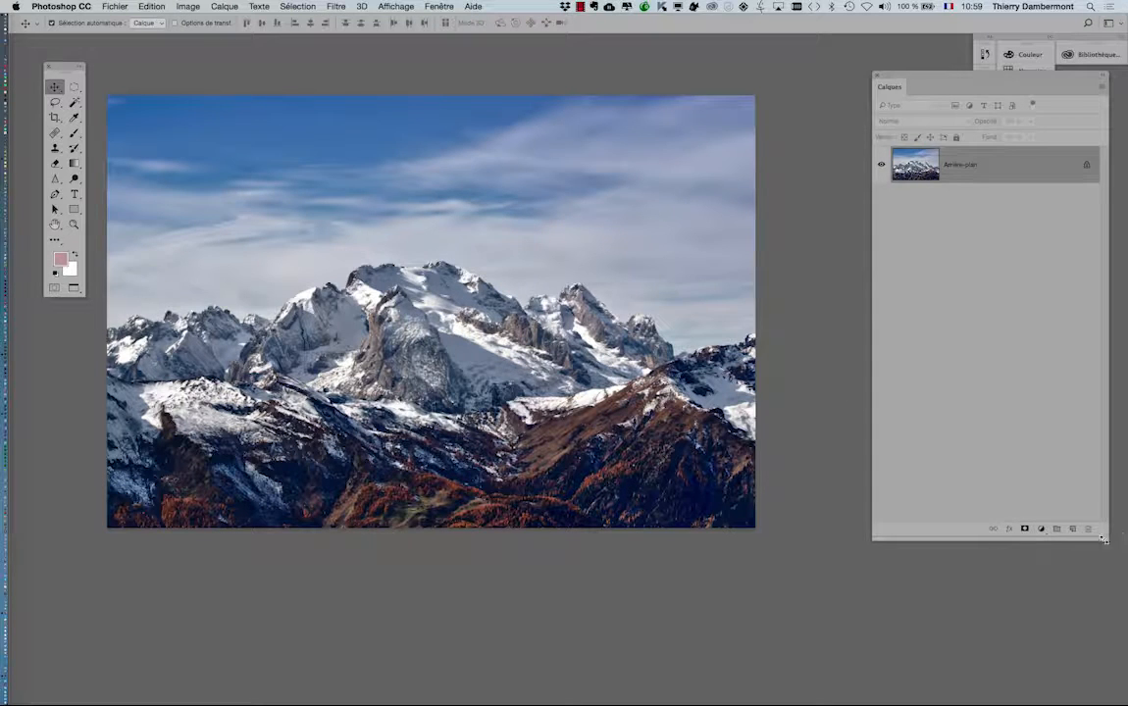
- Shrink the Layers panel and place it close beside the mountain photo
left_click_drag(1108, 539, 1037, 321)
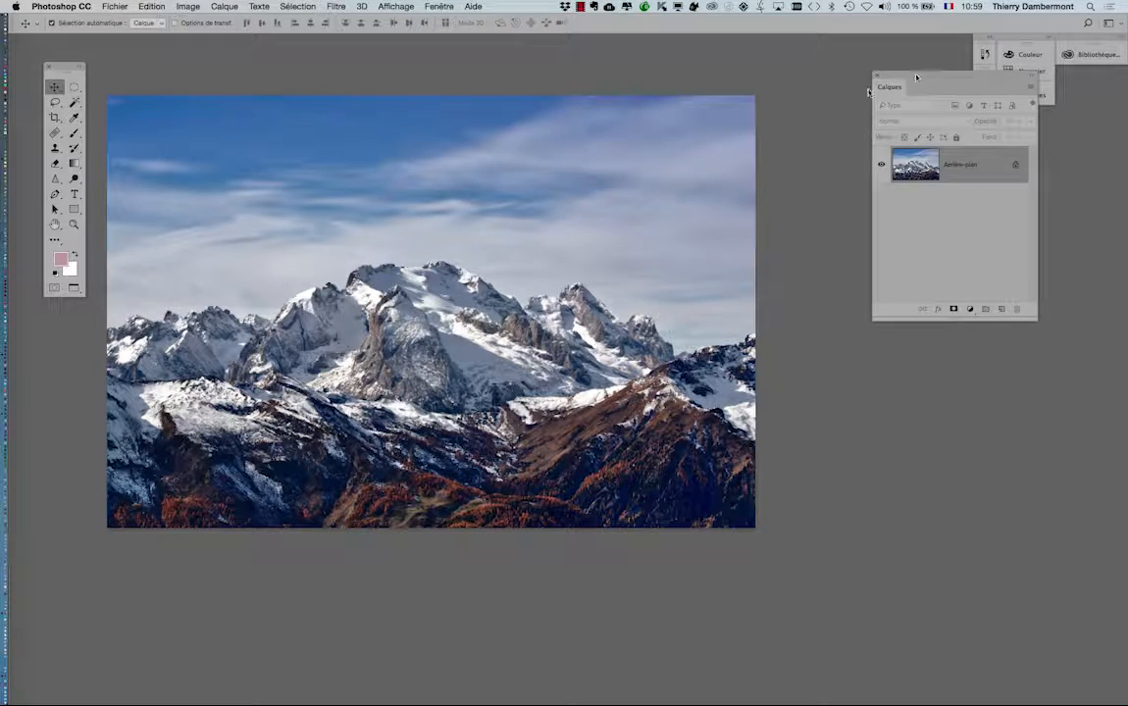
left_click_drag(916, 76, 828, 162)
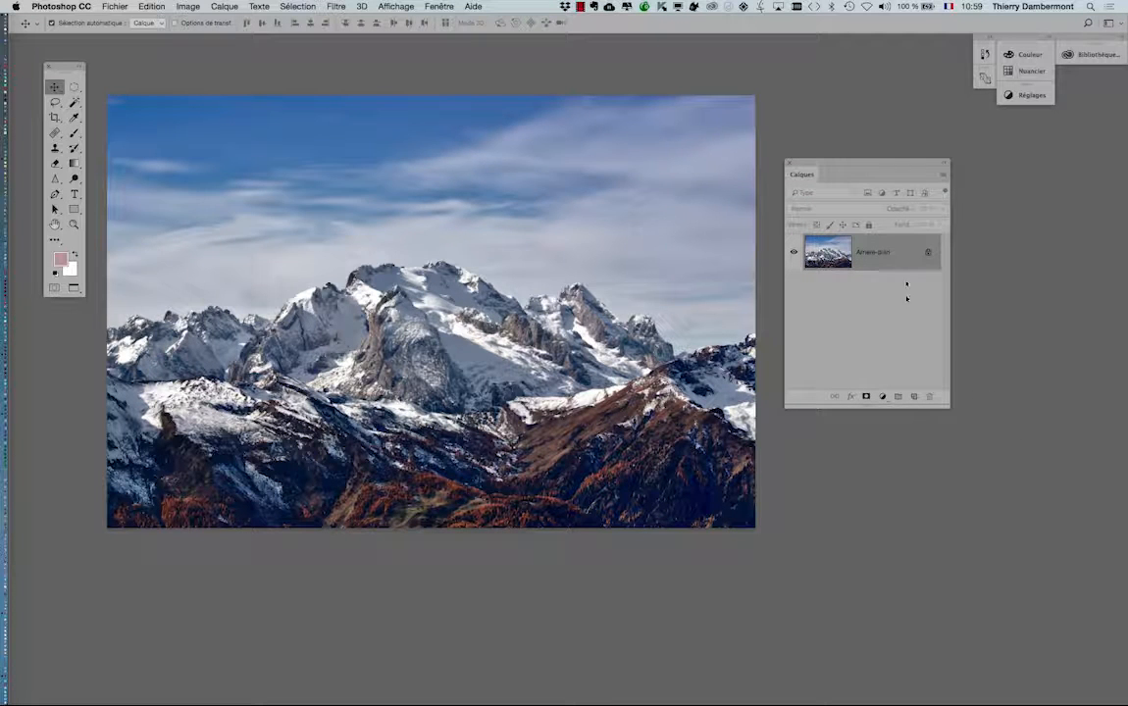
- Widen the Layers panel and convert the background layer of the mountain photo to a Smart Object
left_click_drag(950, 406, 1077, 406)
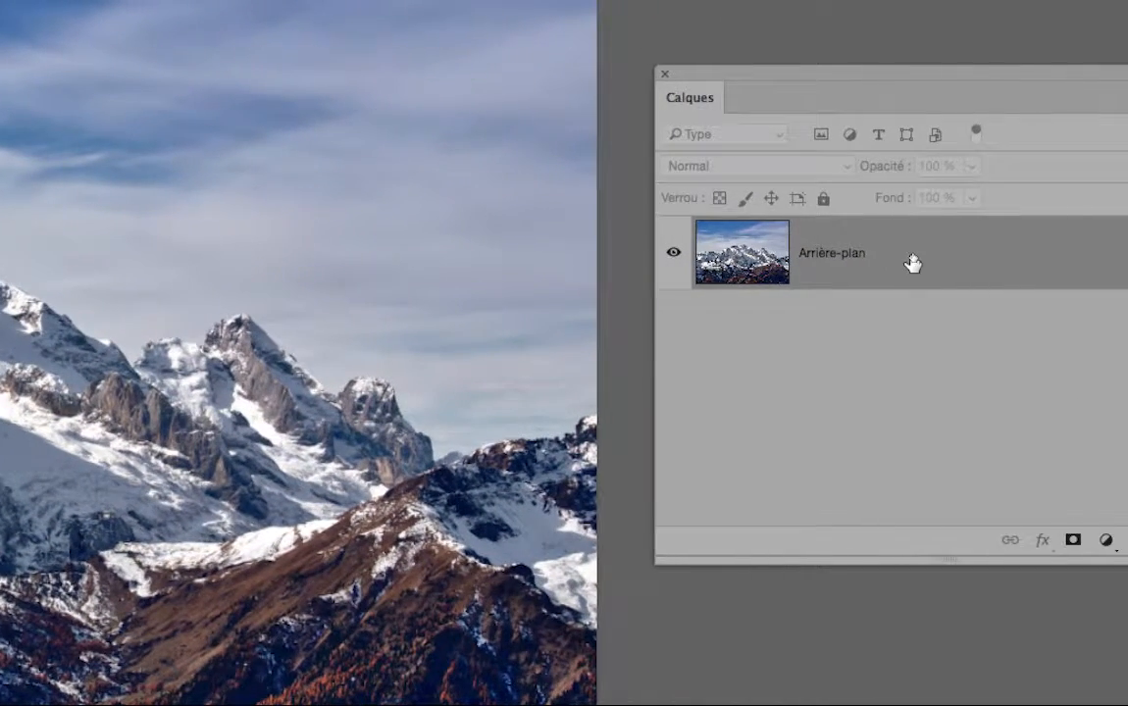
right_click(912, 263)
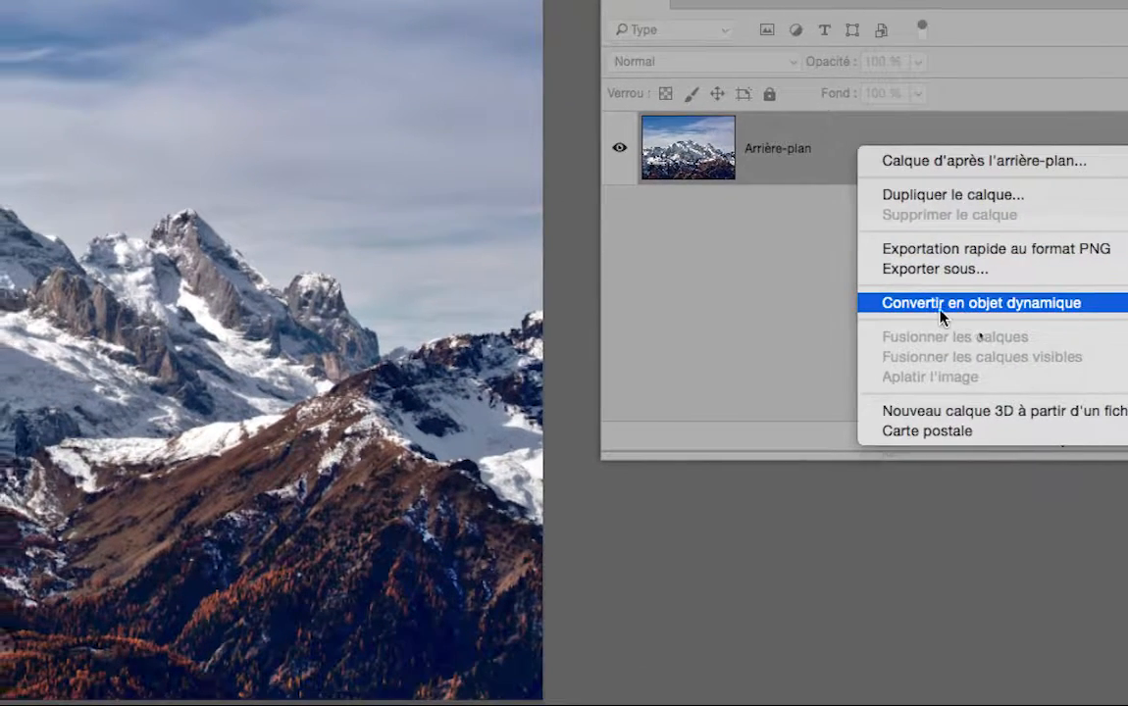
left_click(941, 306)
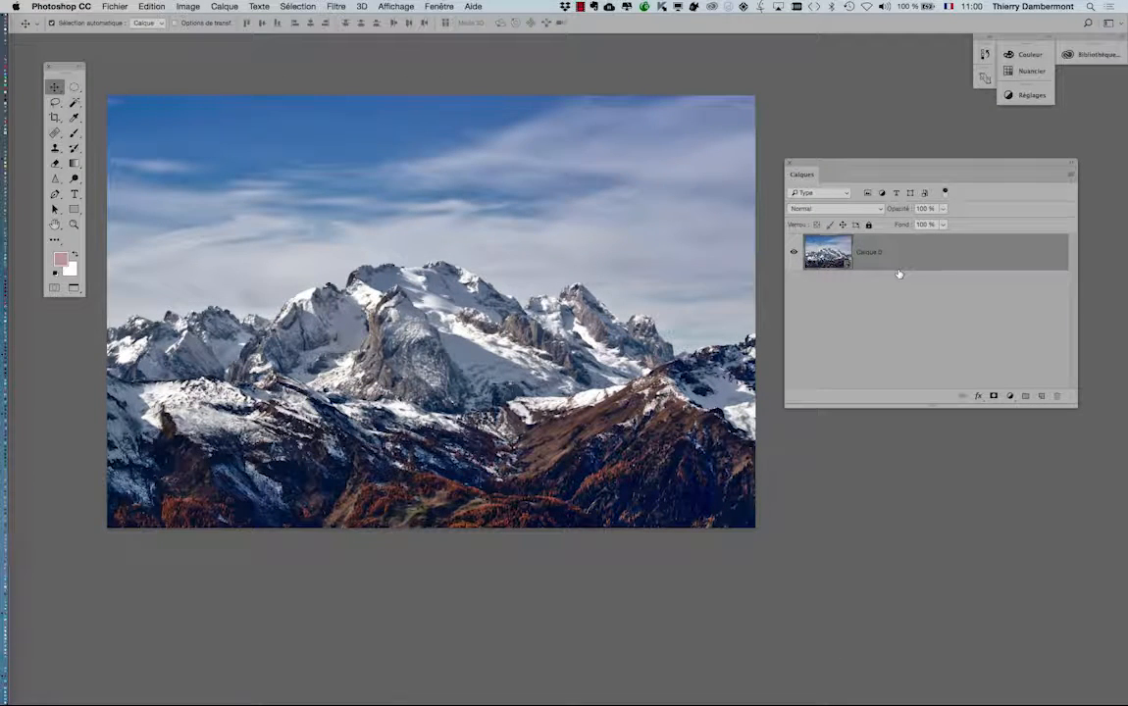
- Reduce the mountain image to 10 percent of its width and height with automatic resampling
left_click(187, 6)
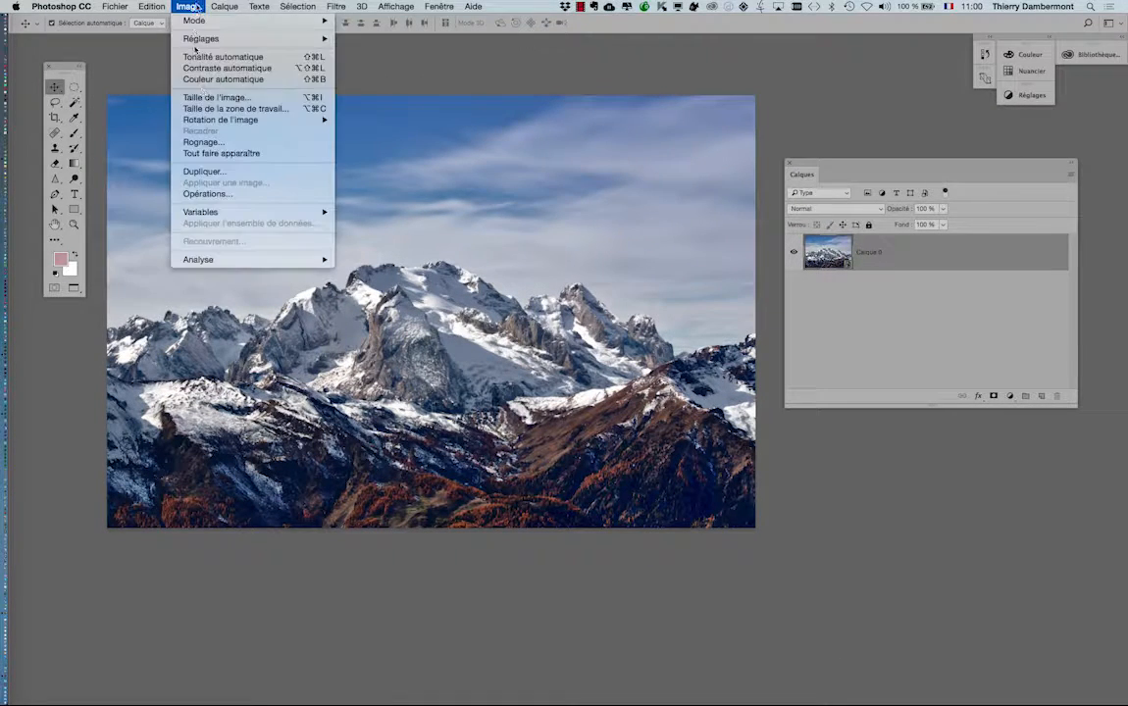
left_click(208, 98)
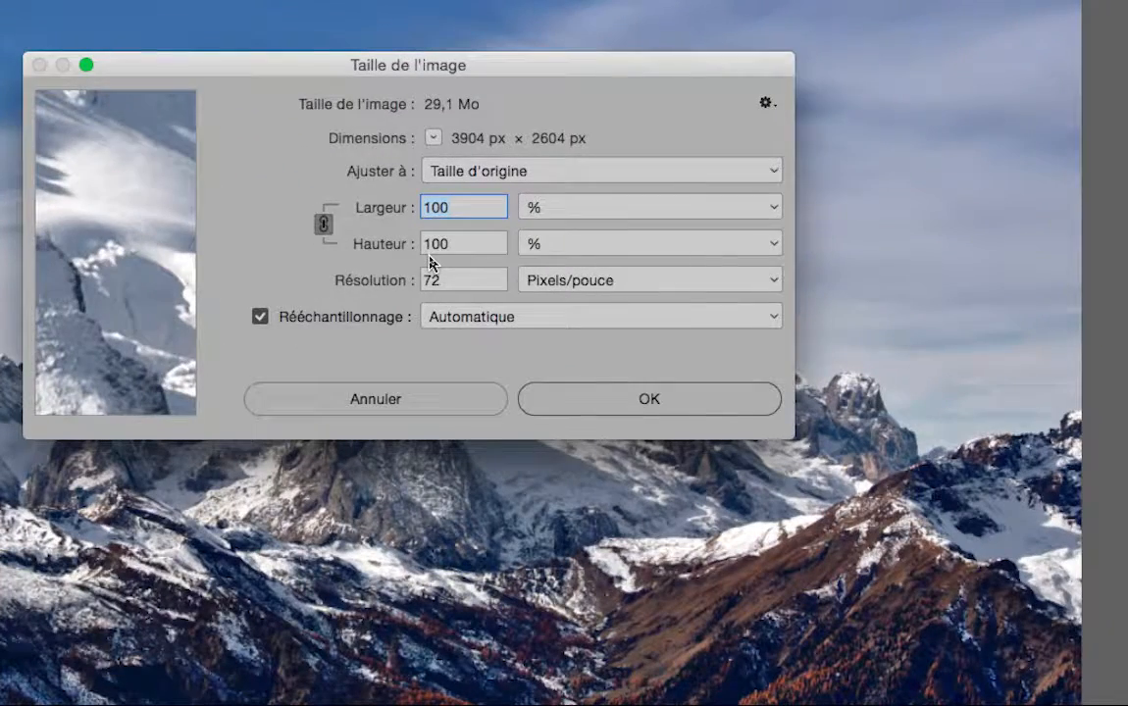
type("10")
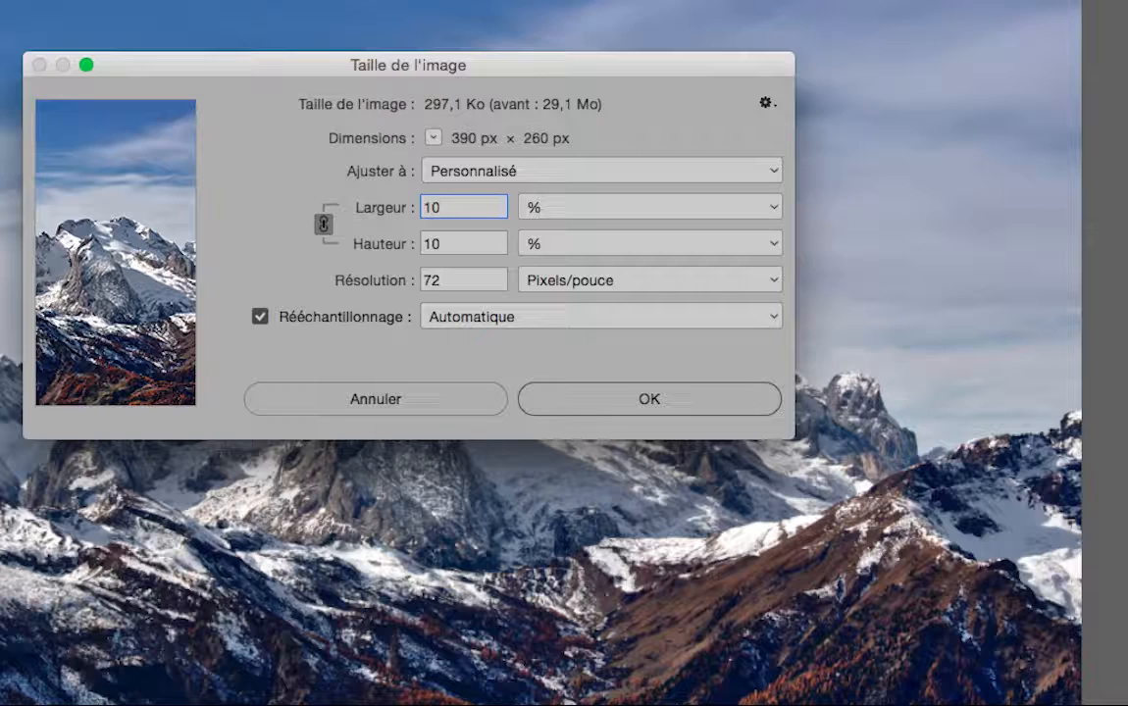
key("alt")
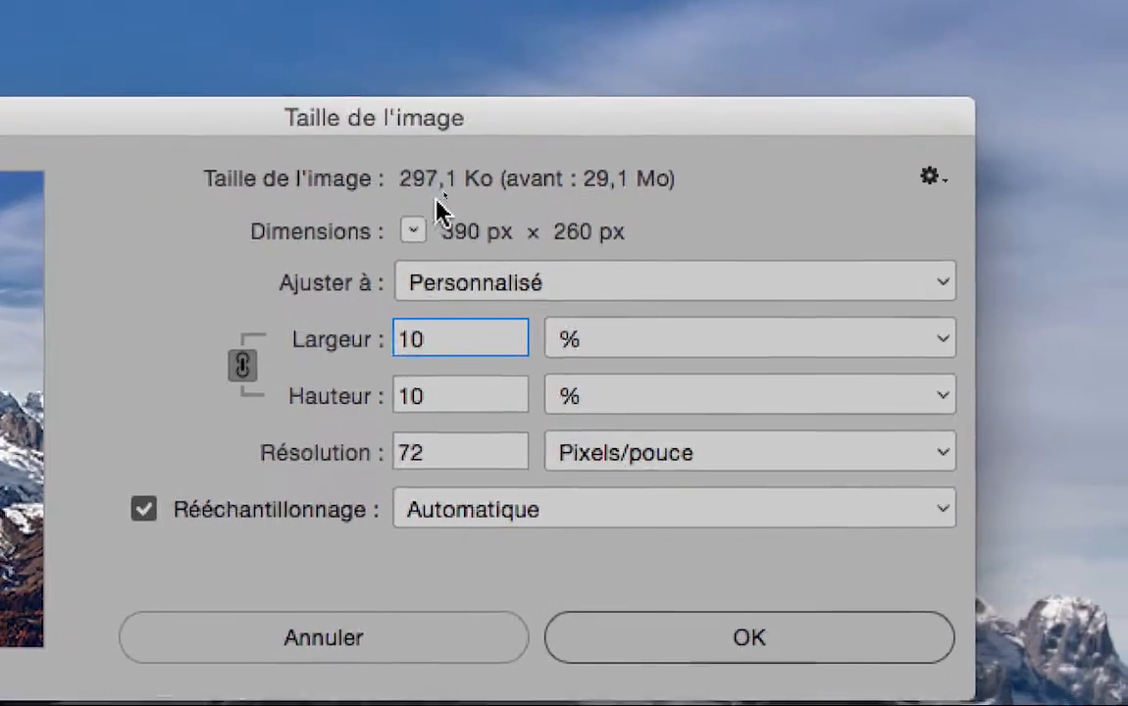
key("alt+super+8")
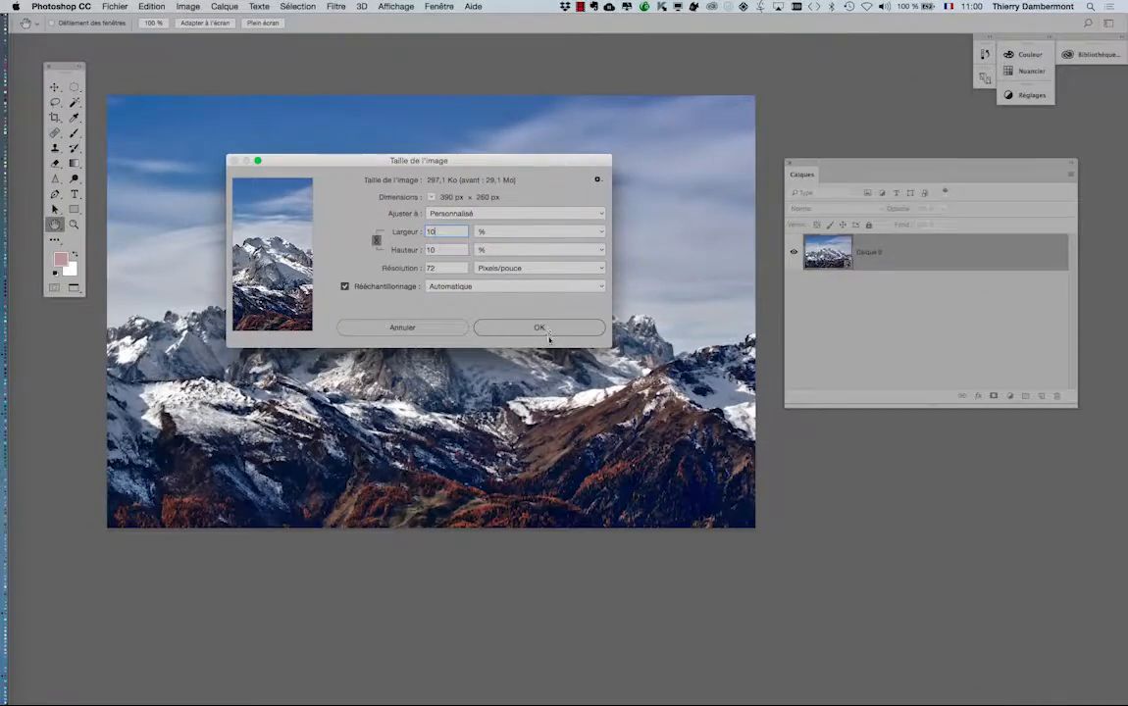
left_click(540, 327)
key("v")
- Check the pixelation of the reduced mountain image up close and save the document
scroll(603, 371, "up", 10)
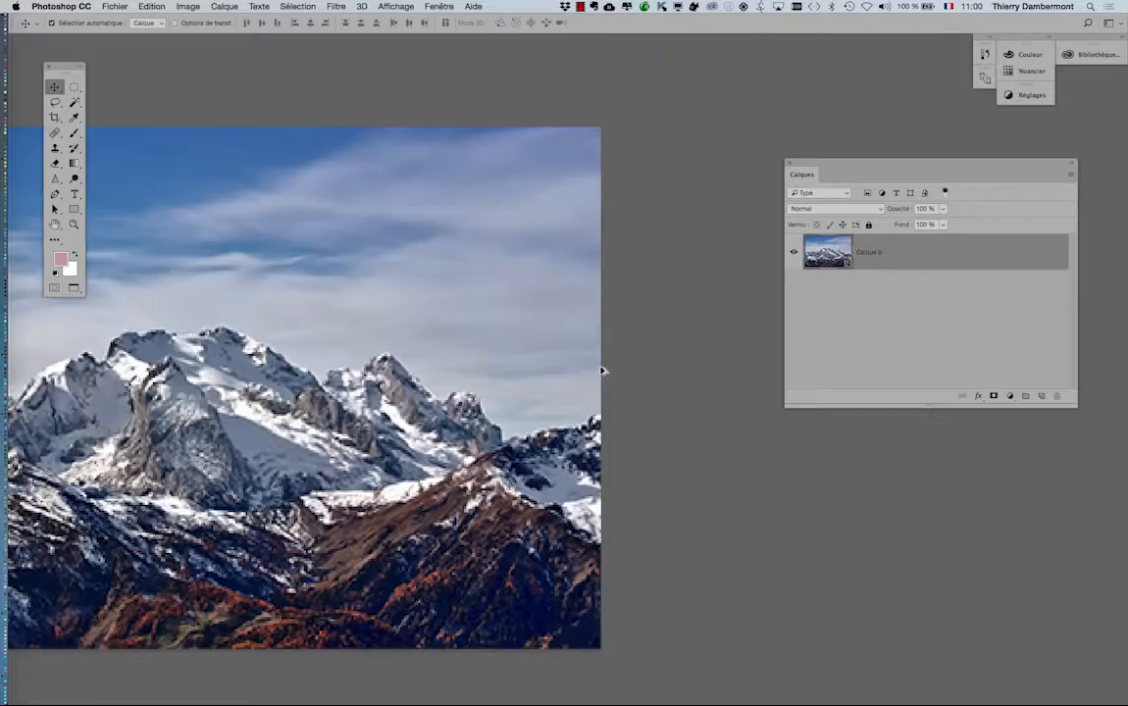
scroll(581, 270, "up", 10)
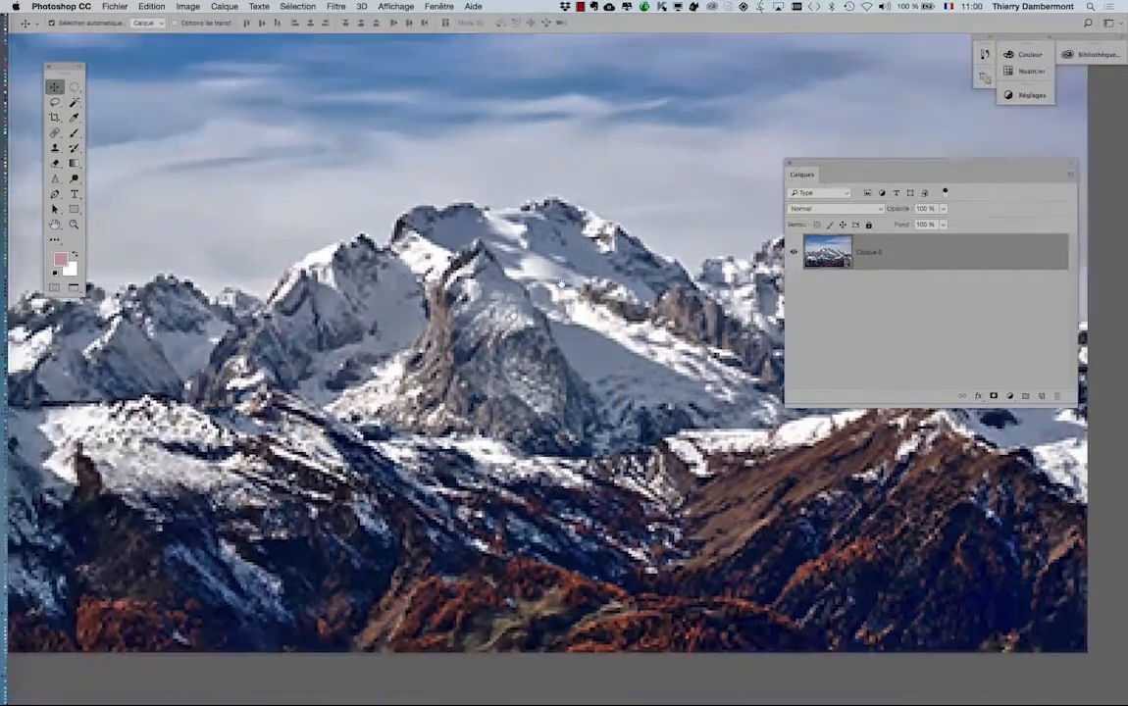
scroll(561, 284, "up", 8)
scroll(512, 322, "down", 10)
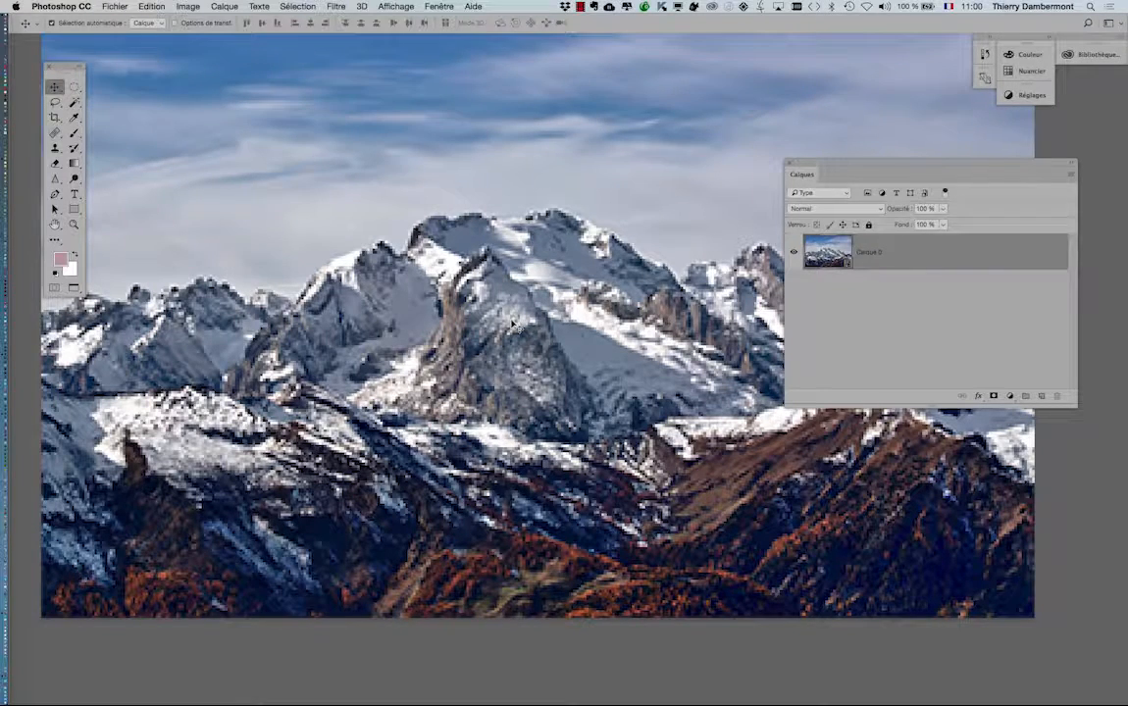
left_click(115, 6)
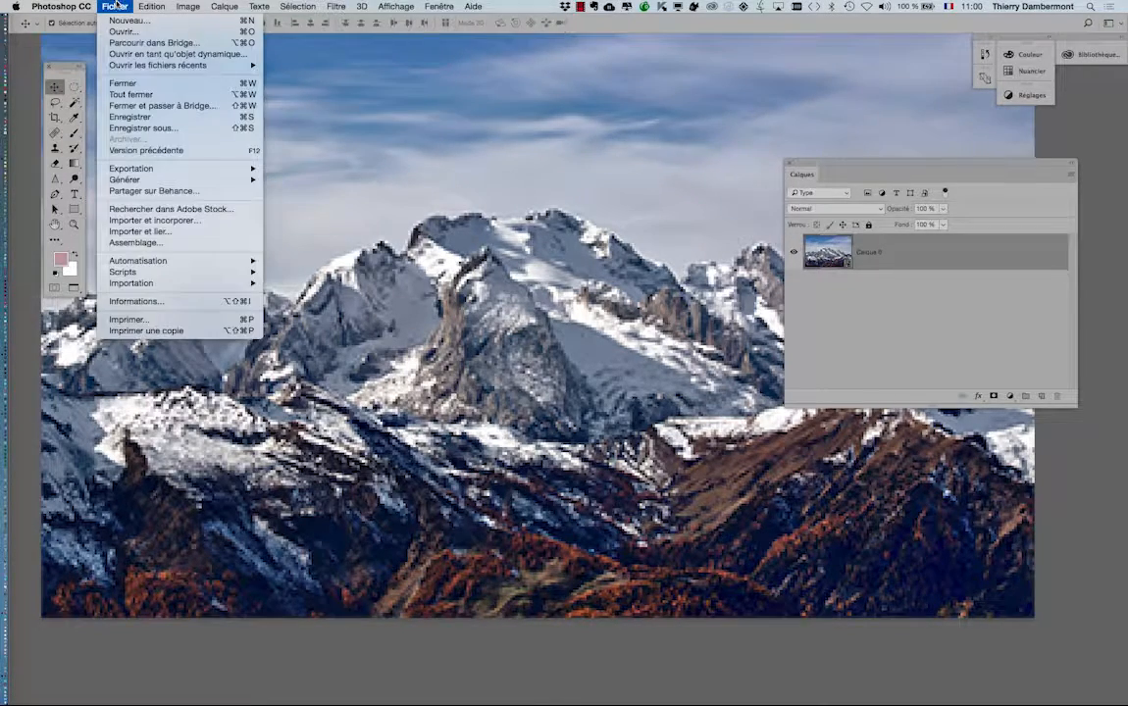
left_click(128, 118)
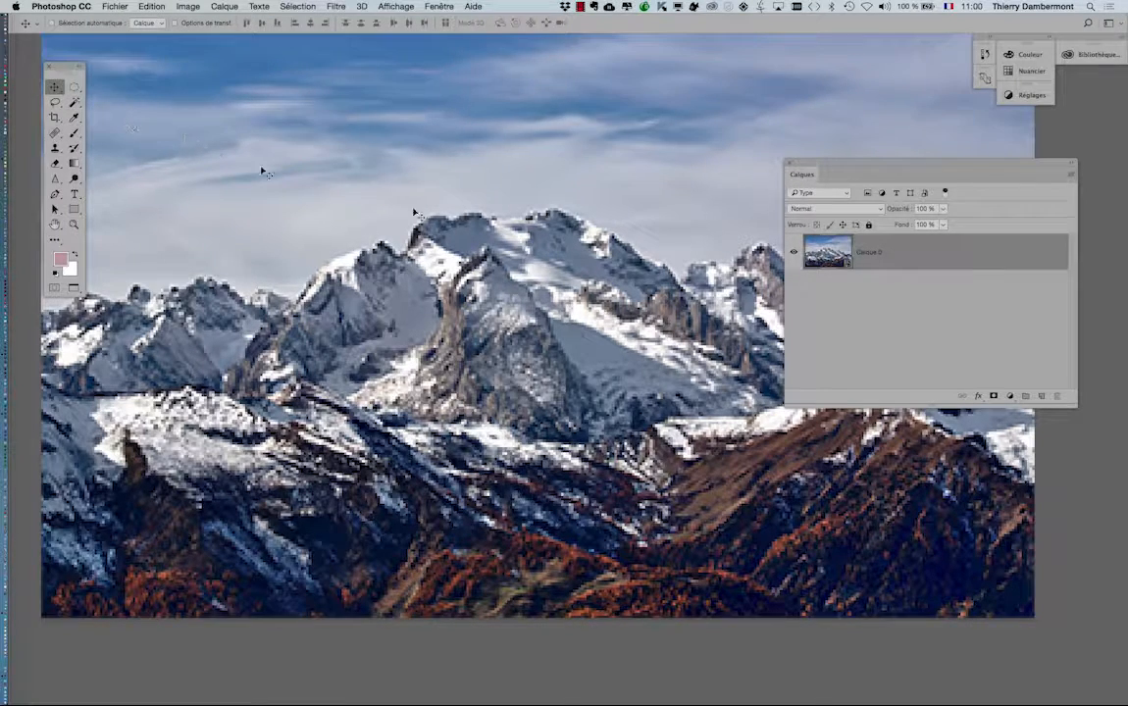
- Switch to Illustrator and accept updating the modified linked image so the tracing is recalculated
key("super+Tab")
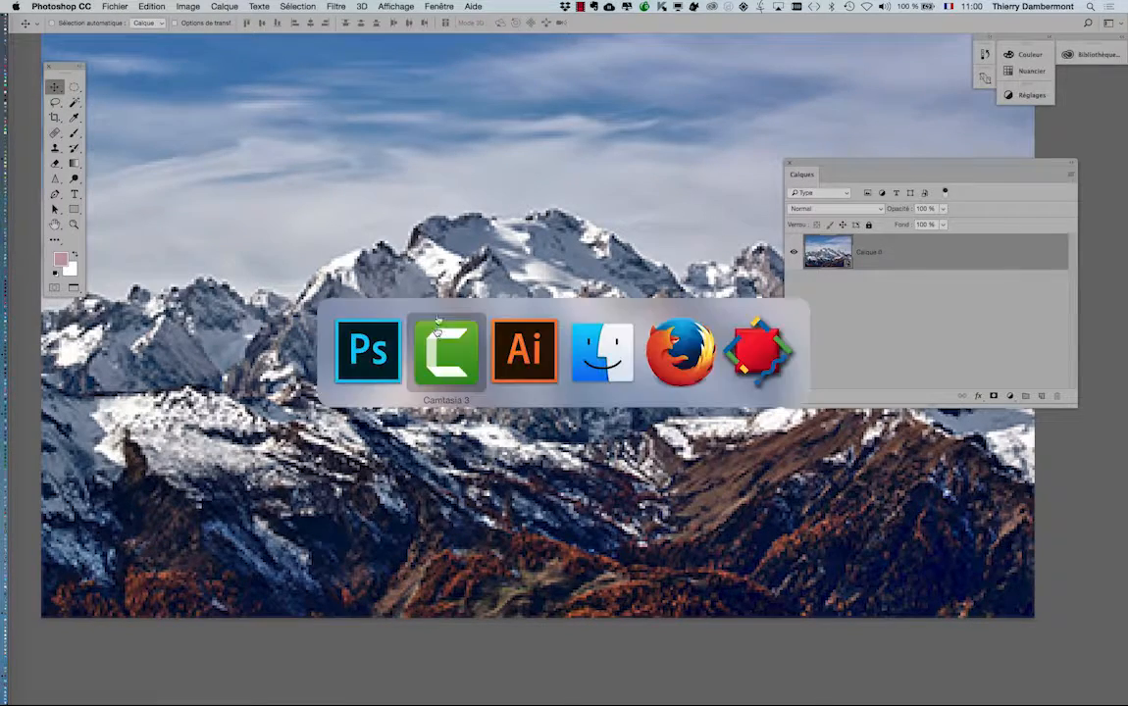
left_click(526, 356)
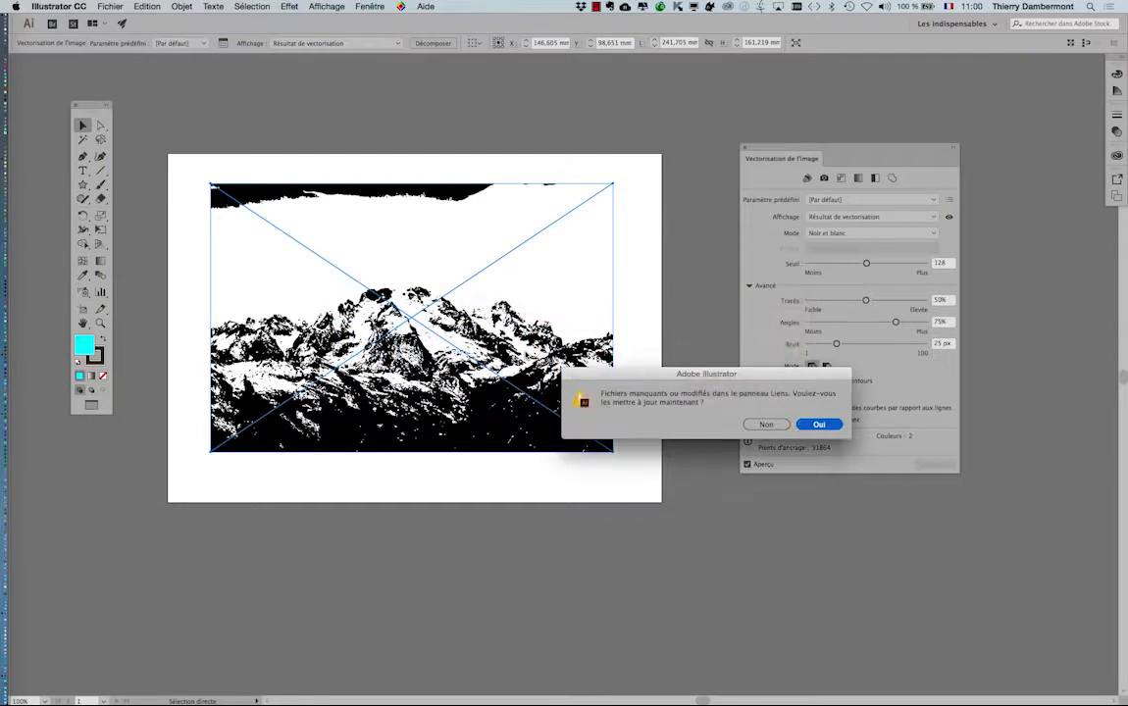
left_click_drag(659, 380, 338, 92)
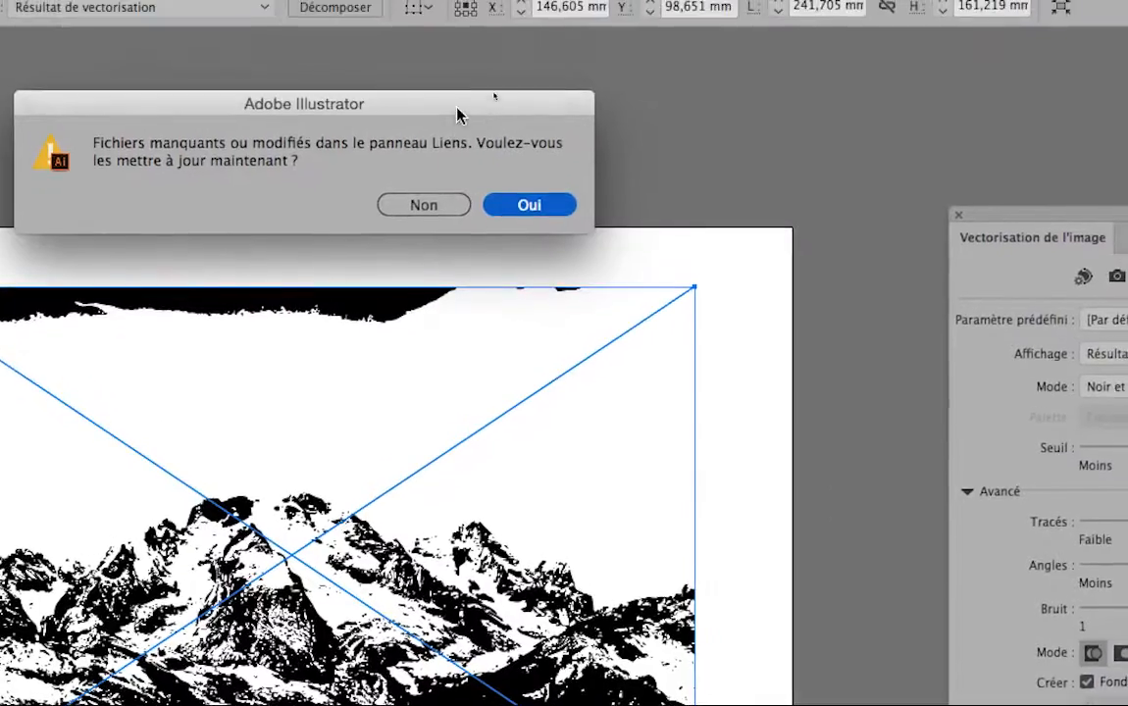
left_click_drag(617, 53, 318, 167)
left_click_drag(291, 206, 5, 441)
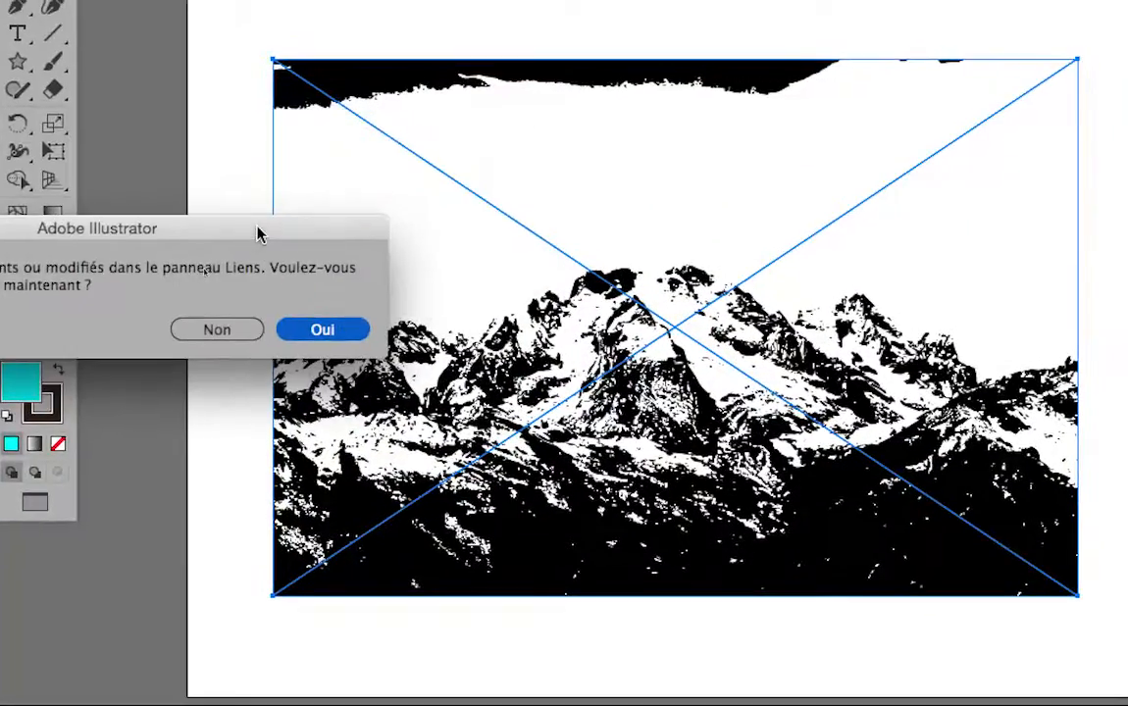
left_click(299, 279)
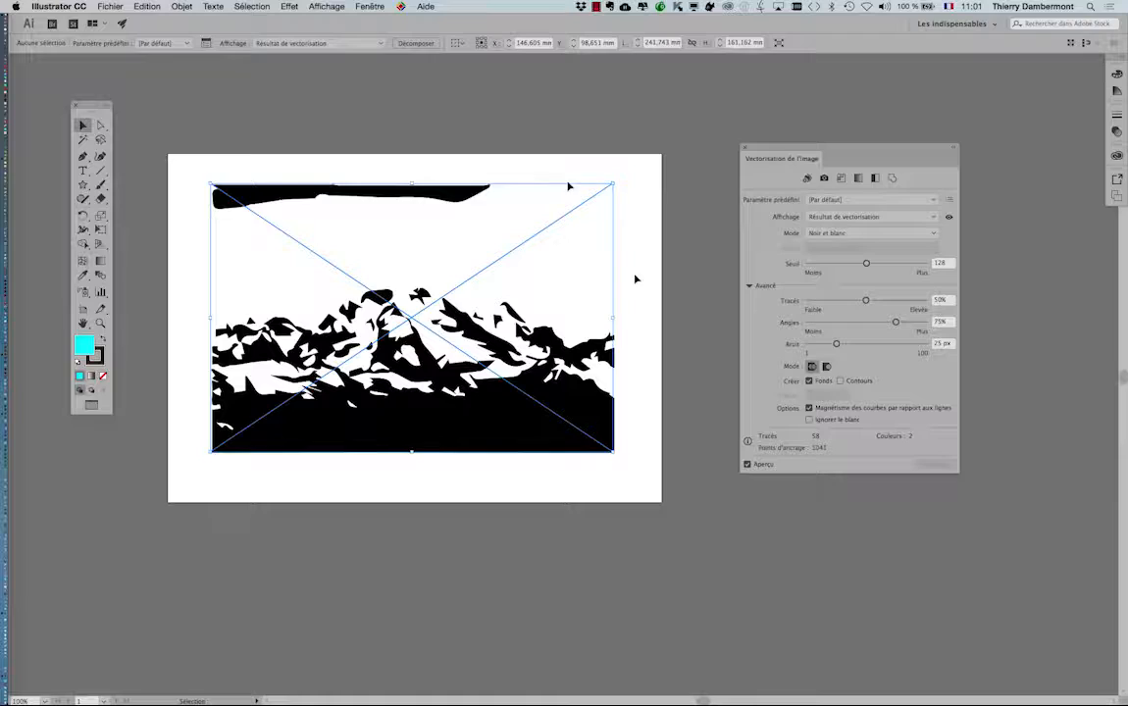
- Return to Photoshop and enlarge the image to 400 percent of its width and height, checking the summit's sharpness in the preview
key("super+Tab")
key("super+Tab")
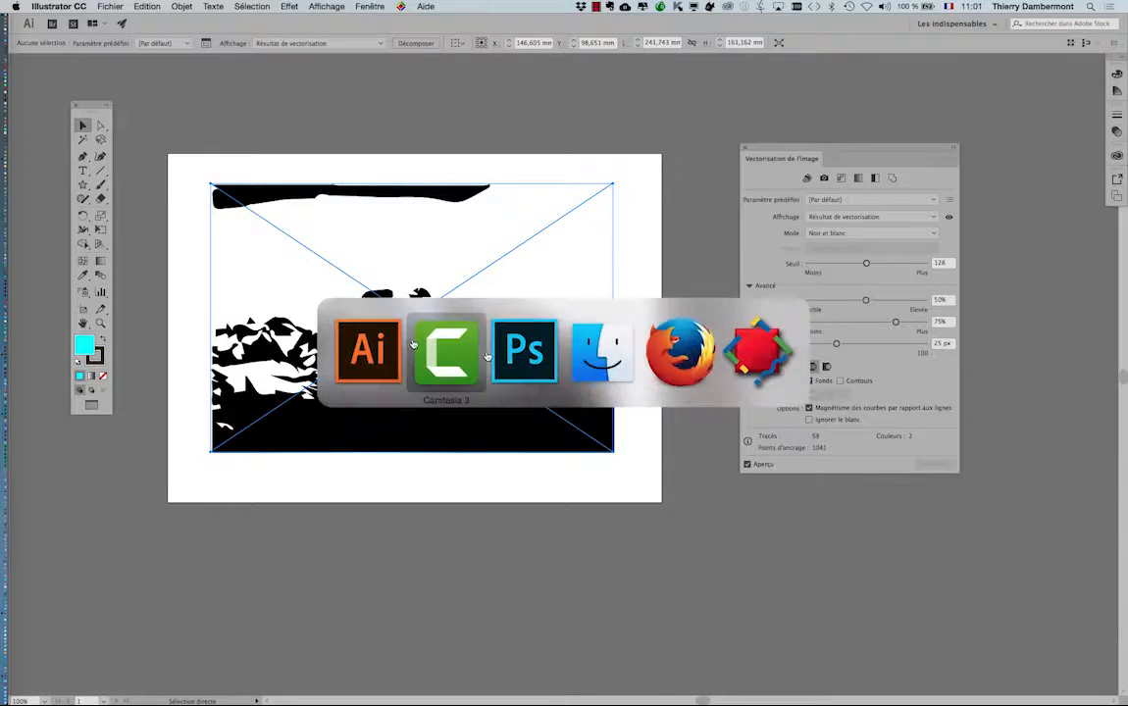
left_click(187, 6)
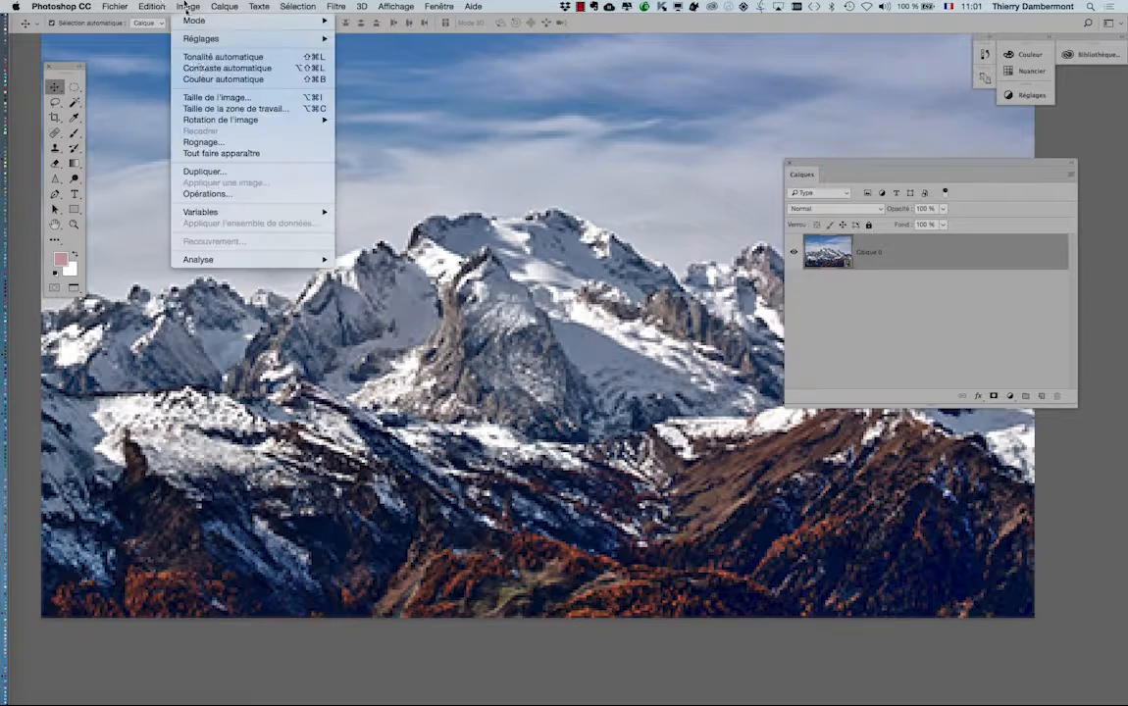
left_click(196, 92)
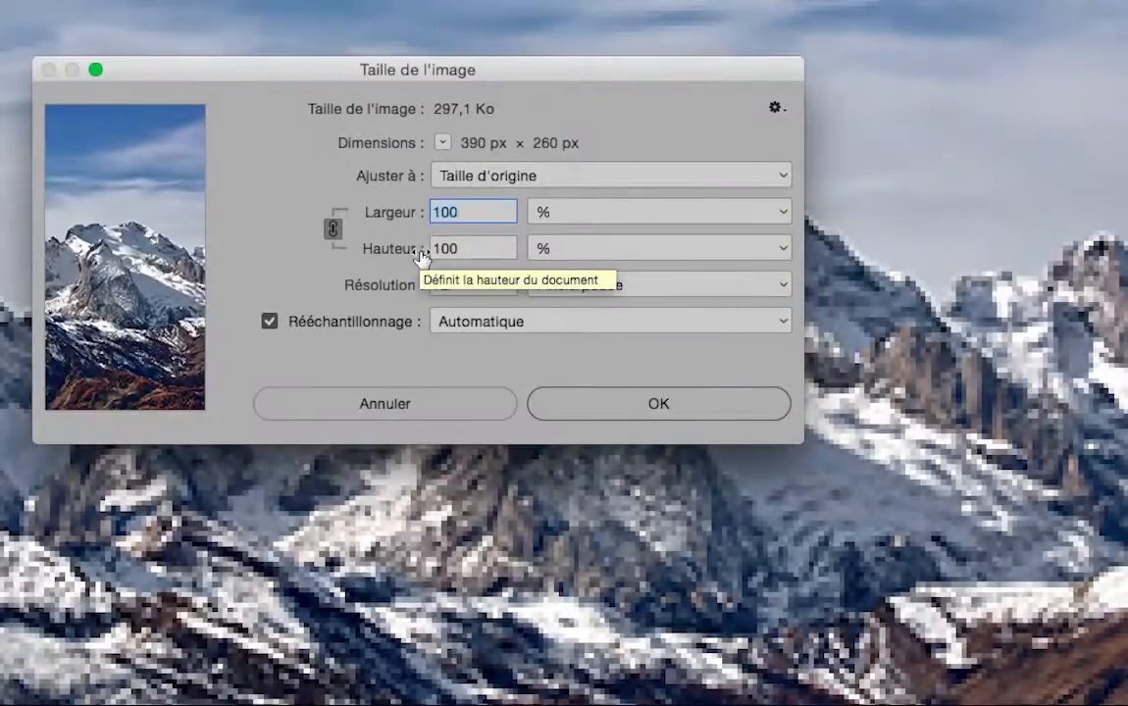
type("400")
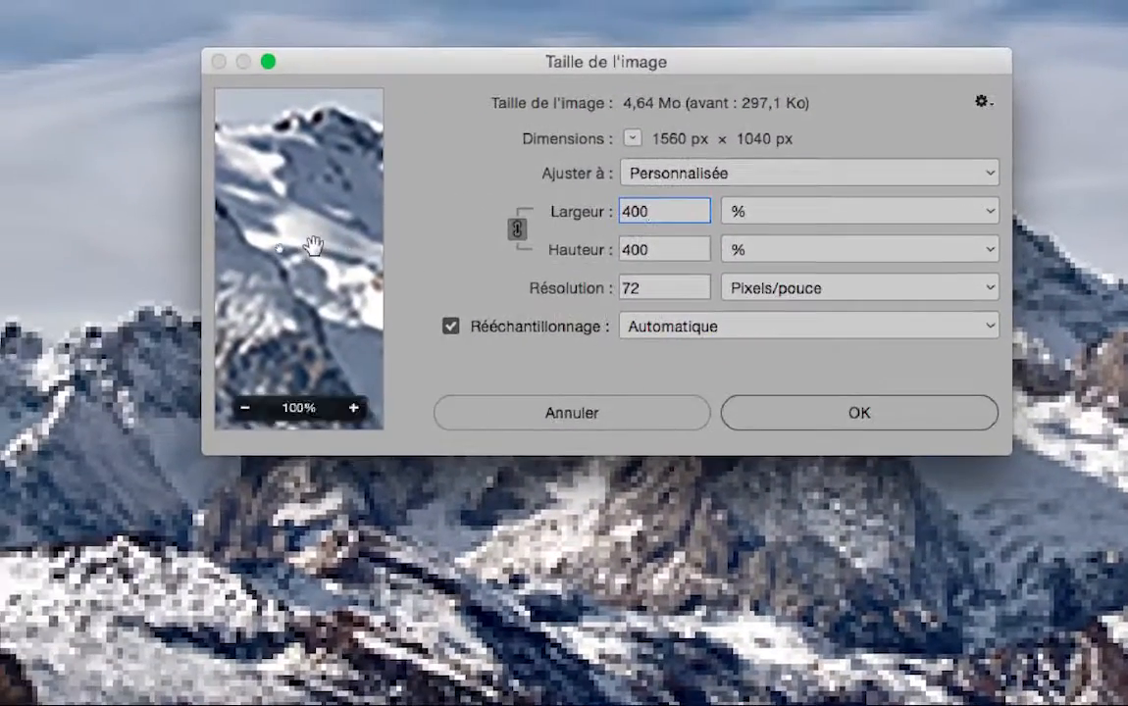
left_click_drag(200, 240, 218, 249)
left_click_drag(319, 249, 271, 297)
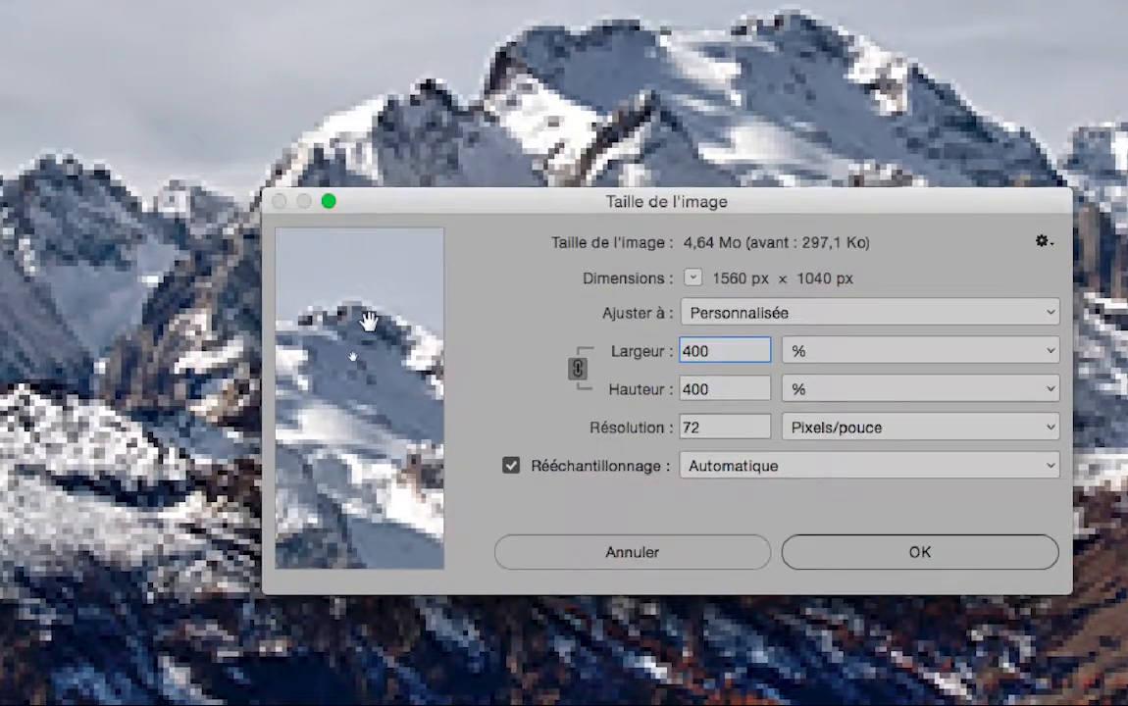
left_click_drag(372, 326, 354, 334)
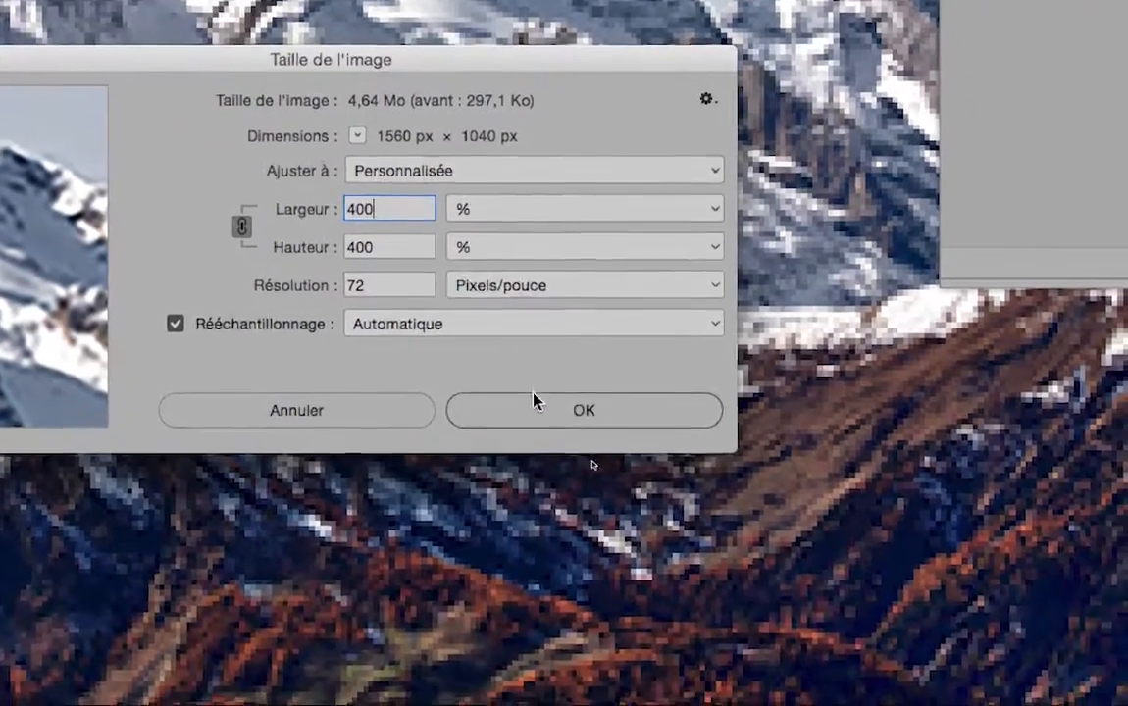
left_click(565, 569)
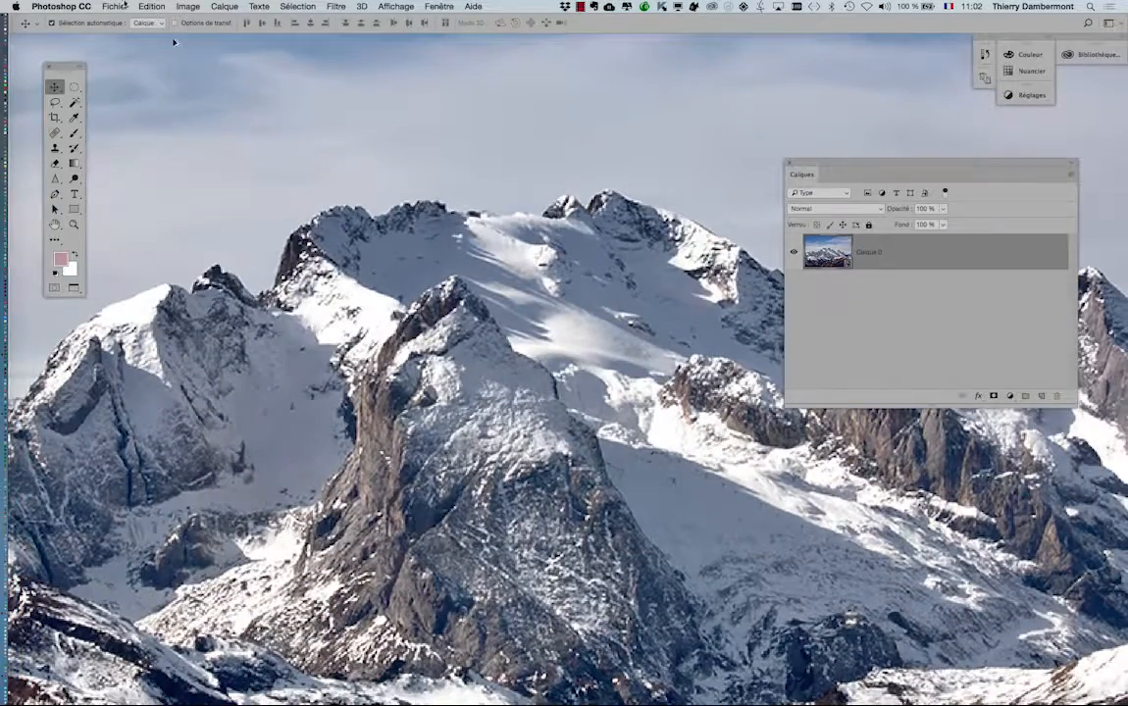
- Save the enlarged photo and update the modified link in Illustrator to inspect the recalculated tracing up close
left_click(115, 5)
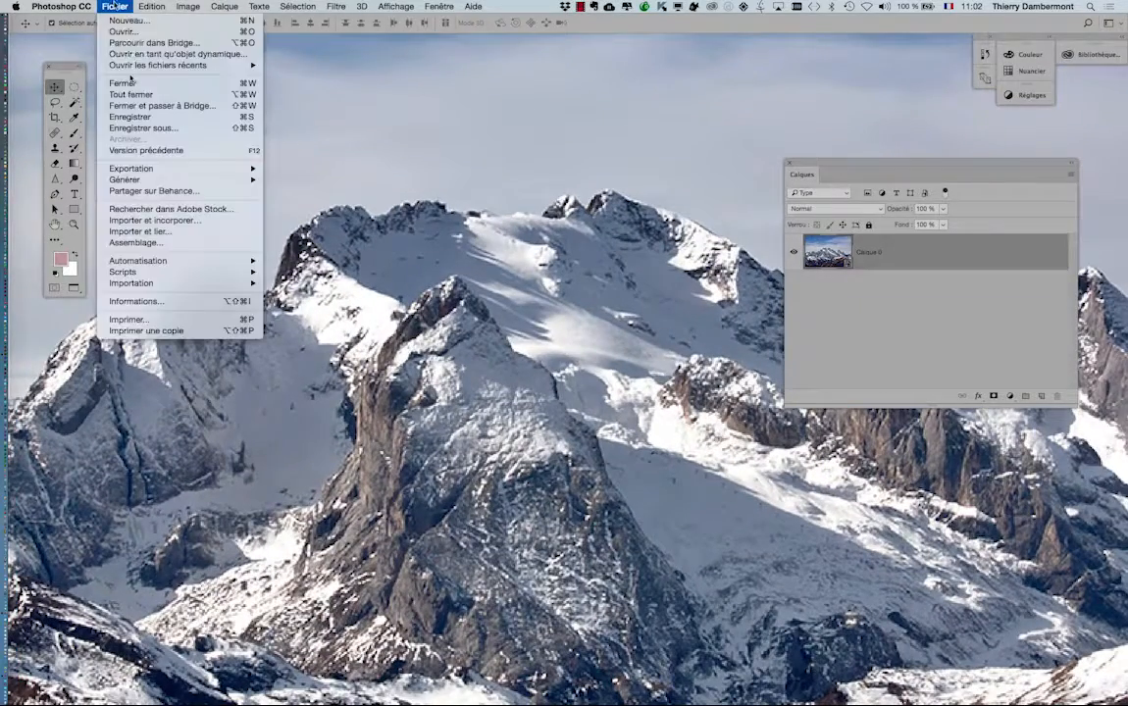
key("Escape")
key("super+Tab")
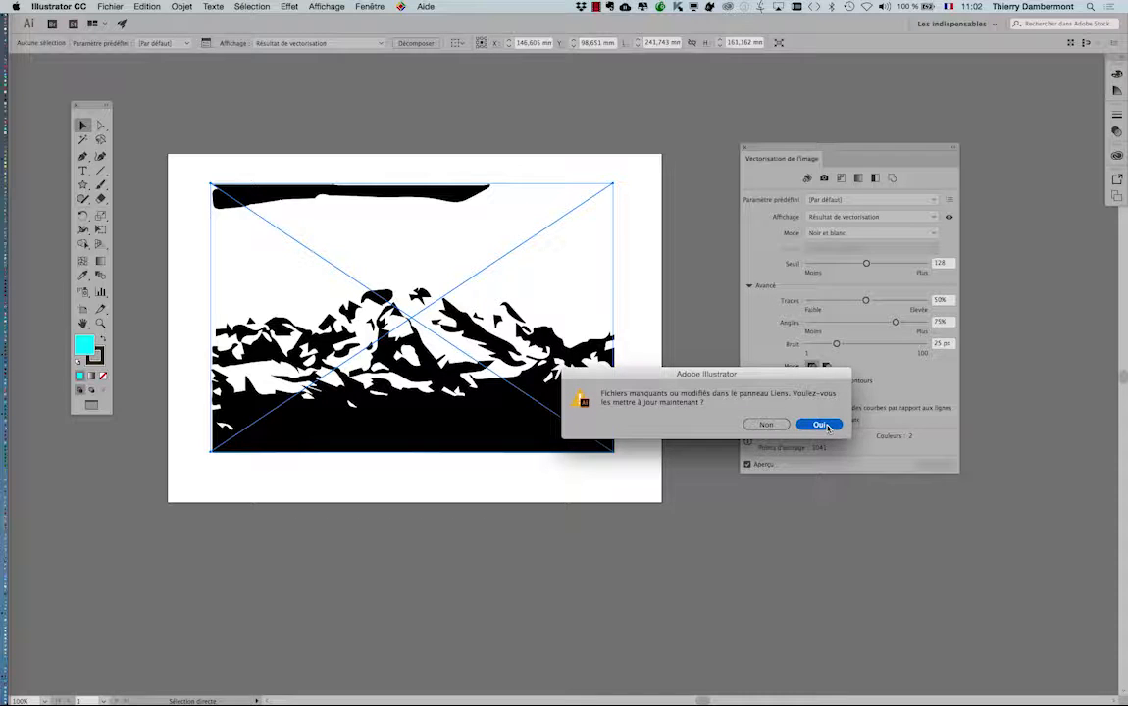
left_click(824, 426)
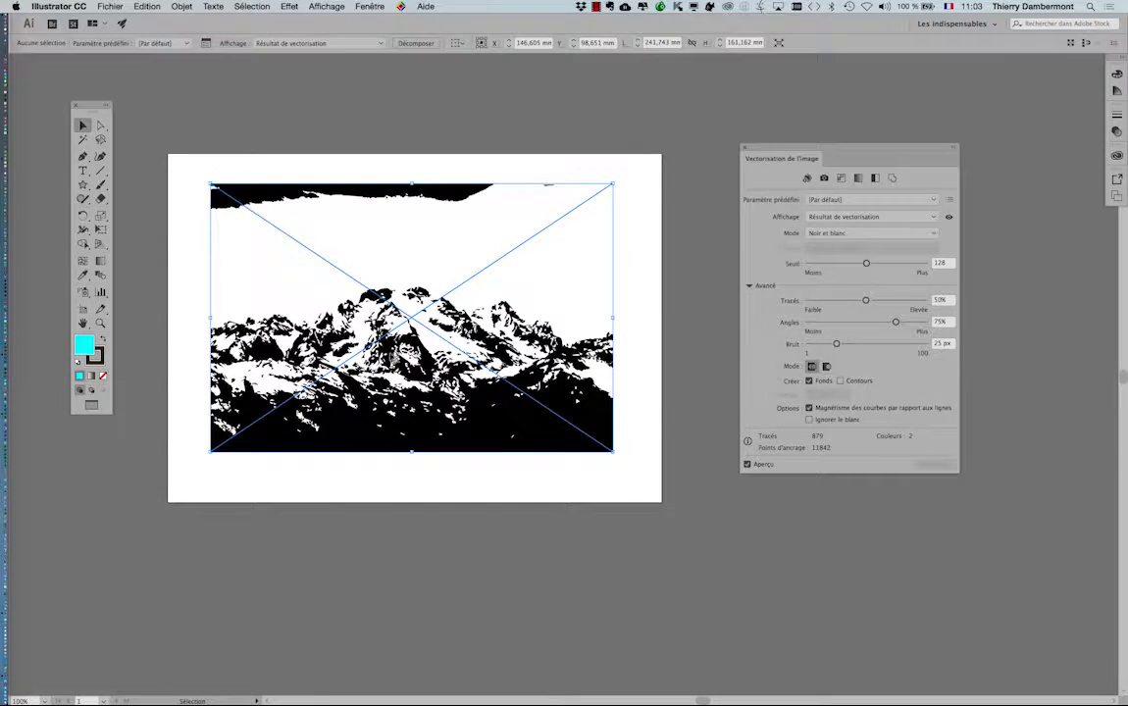
scroll(393, 358, "up", 2)
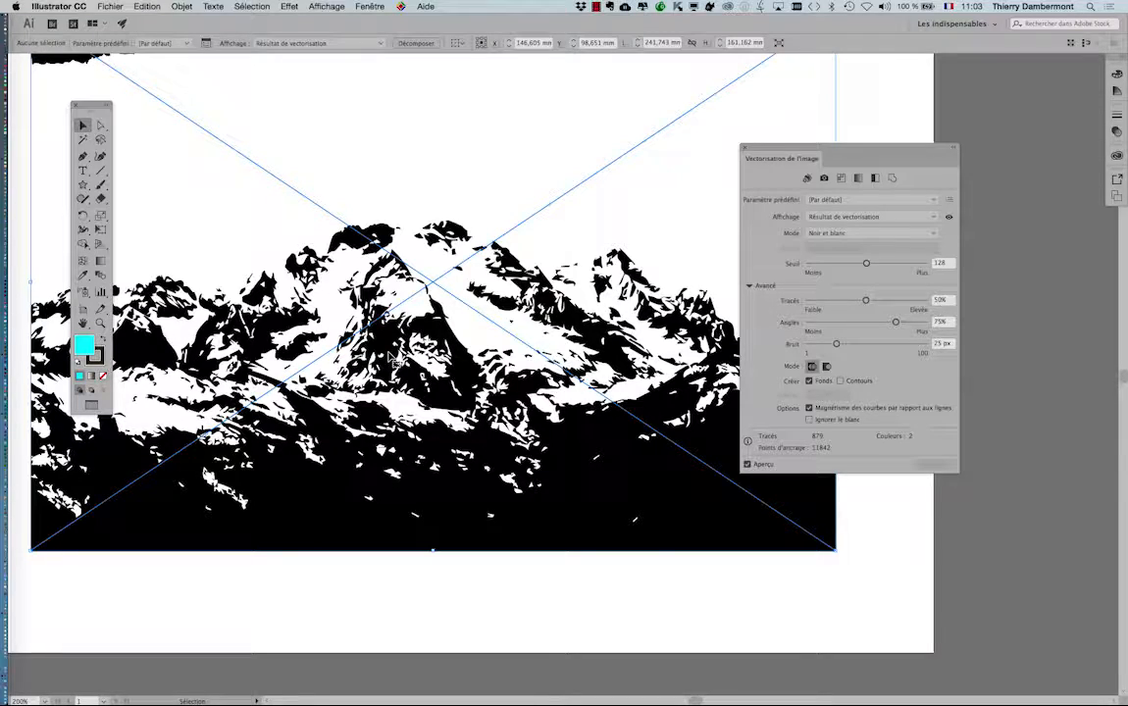
- Return to Photoshop and reduce the mountain image to 60 percent of its width and height
key("super+Tab")
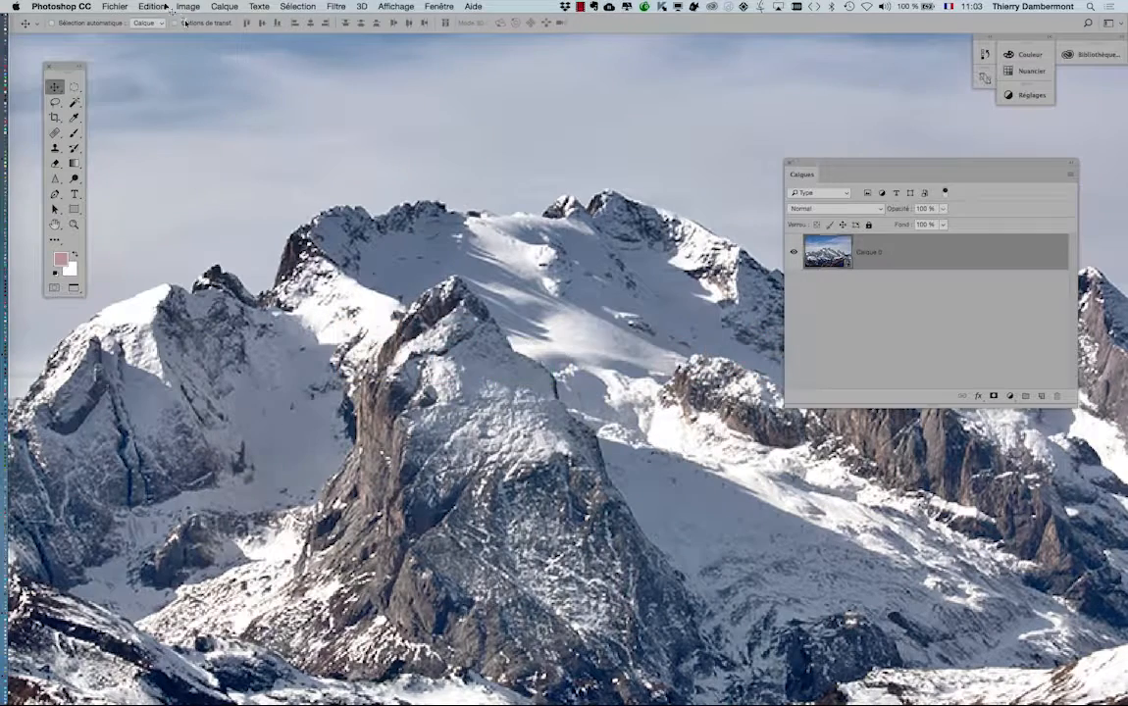
left_click(187, 6)
left_click(221, 92)
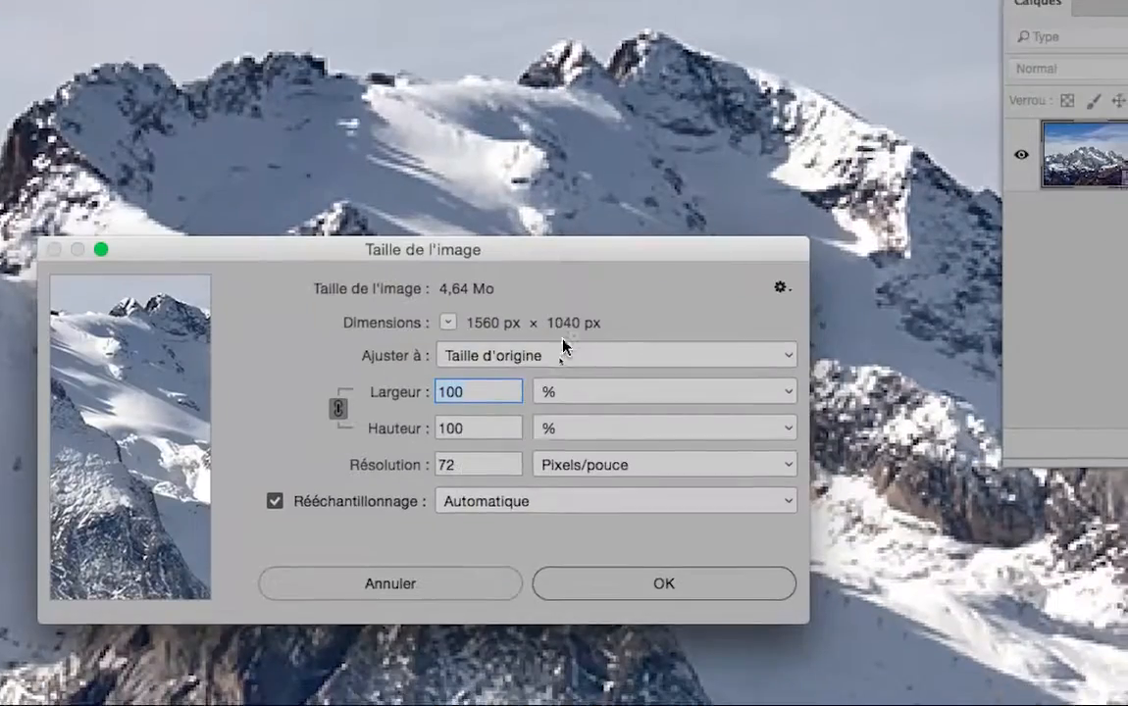
type("60")
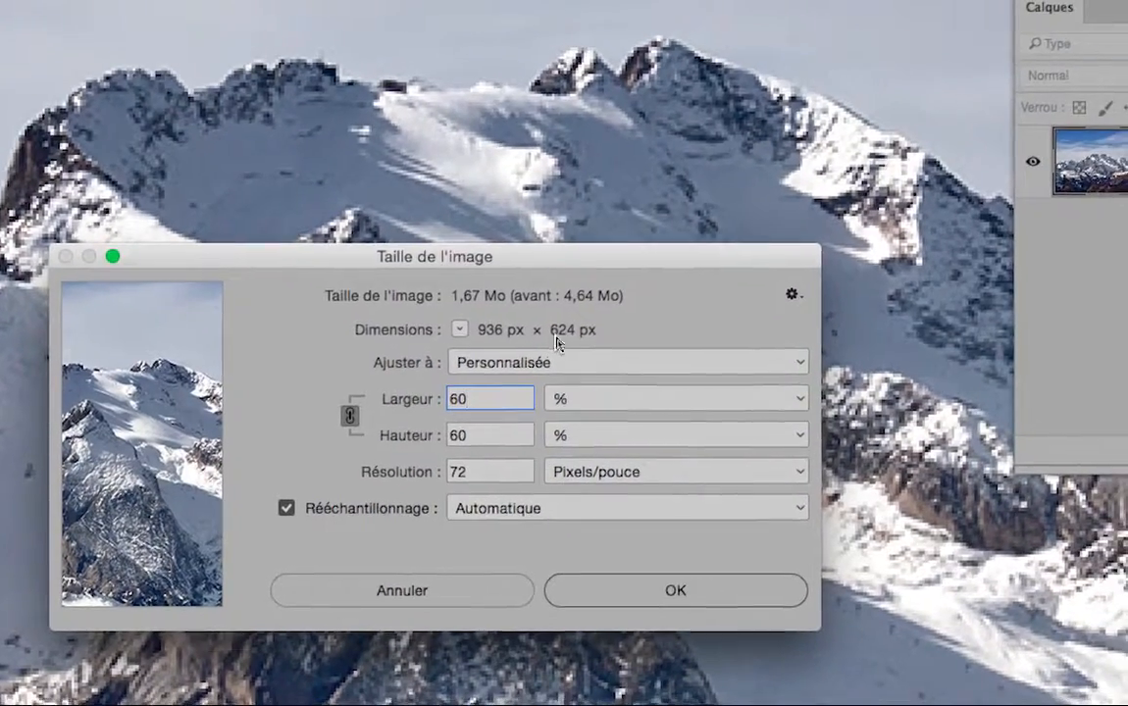
key("alt")
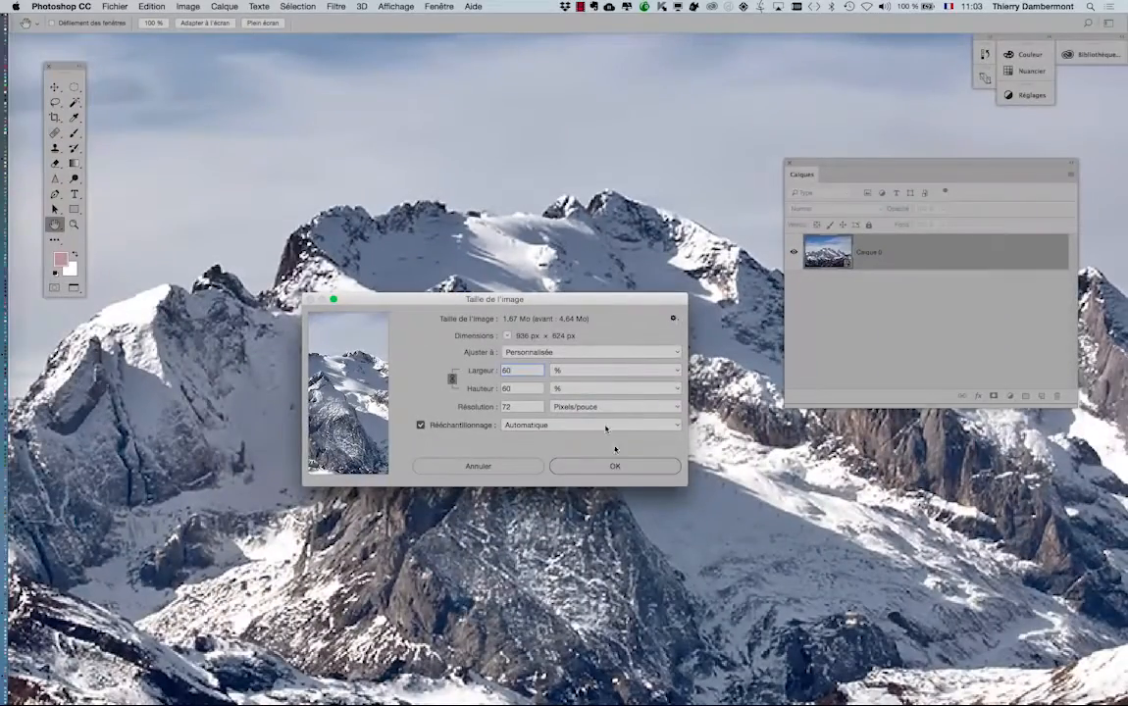
left_click(674, 483)
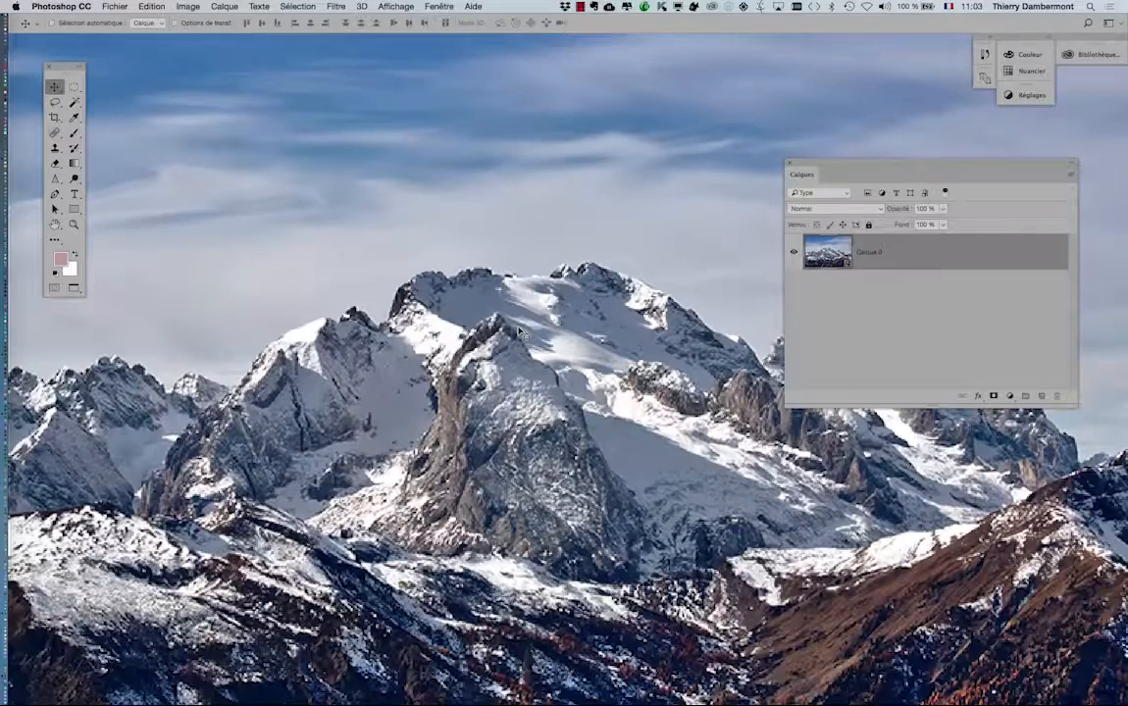
- Switch to Illustrator, update the modified mountain link, and move the floating Image Trace and tool palettes clear of the artwork
key("super+Tab")
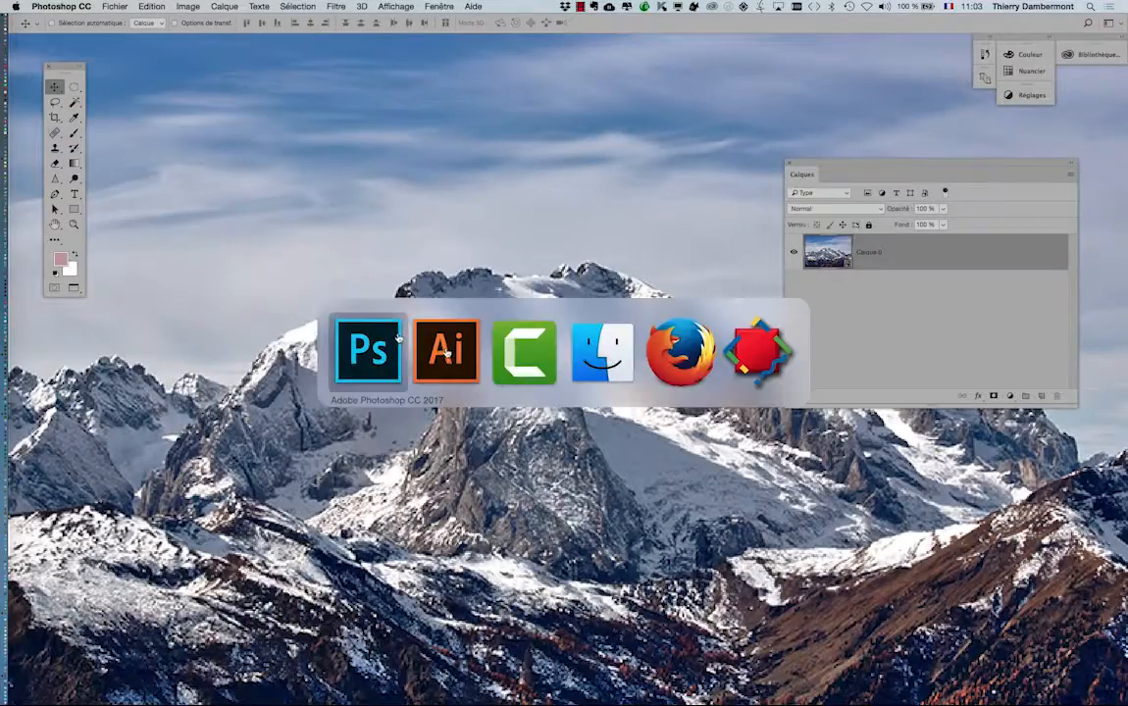
left_click(818, 425)
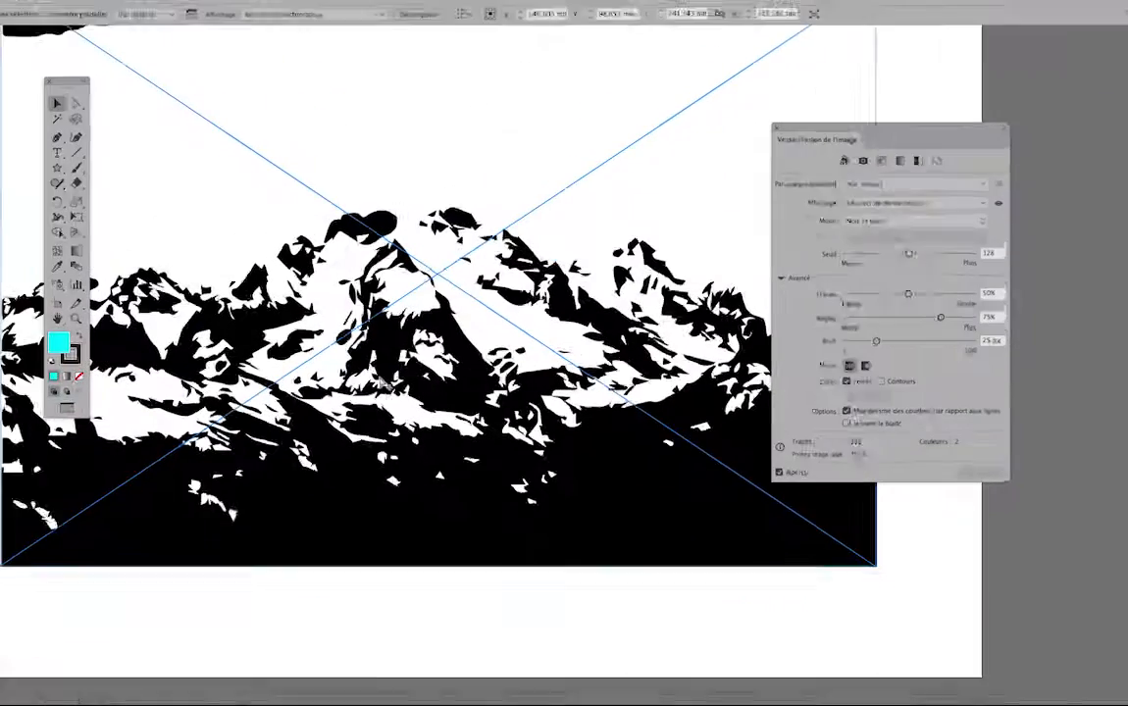
scroll(400, 383, "down", 1)
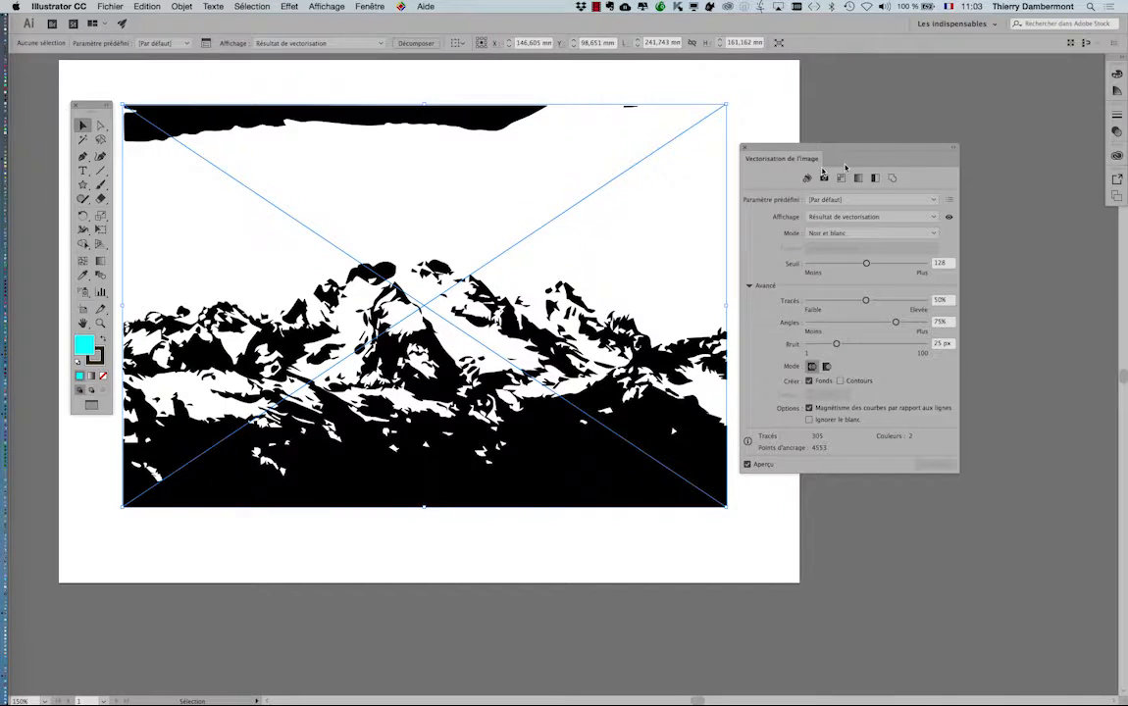
left_click_drag(807, 149, 913, 147)
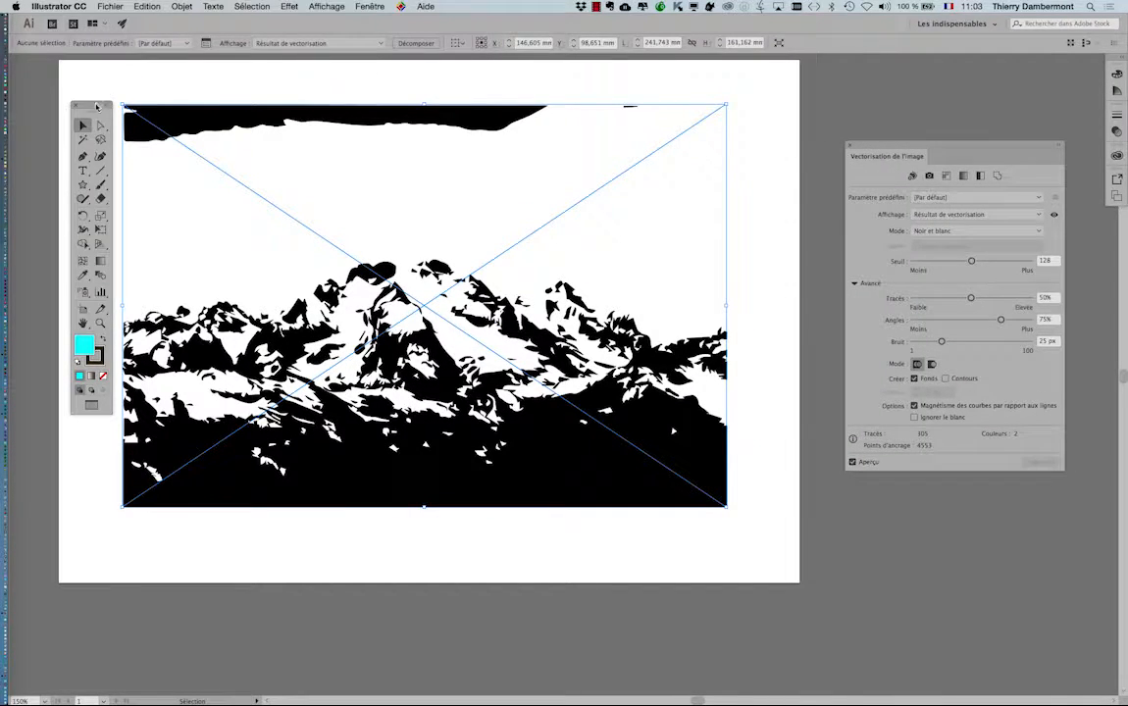
left_click_drag(95, 107, 69, 113)
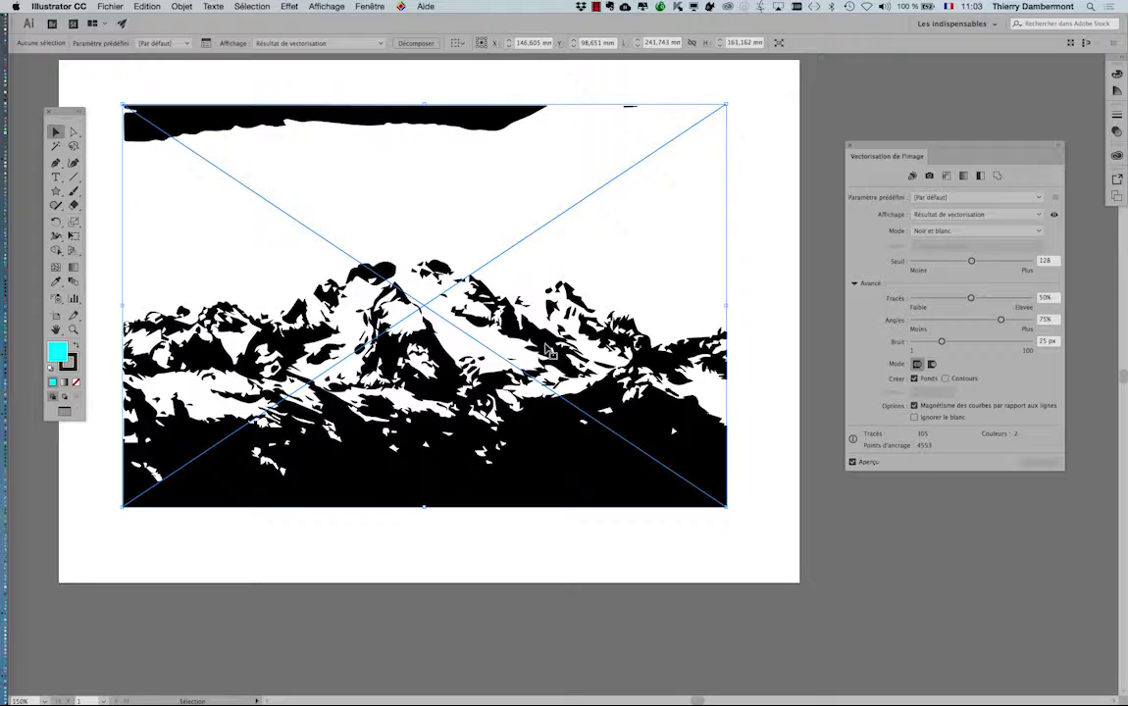
- Set the file handling preferences so that links are updated automatically (Automatiquement)
left_click(59, 6)
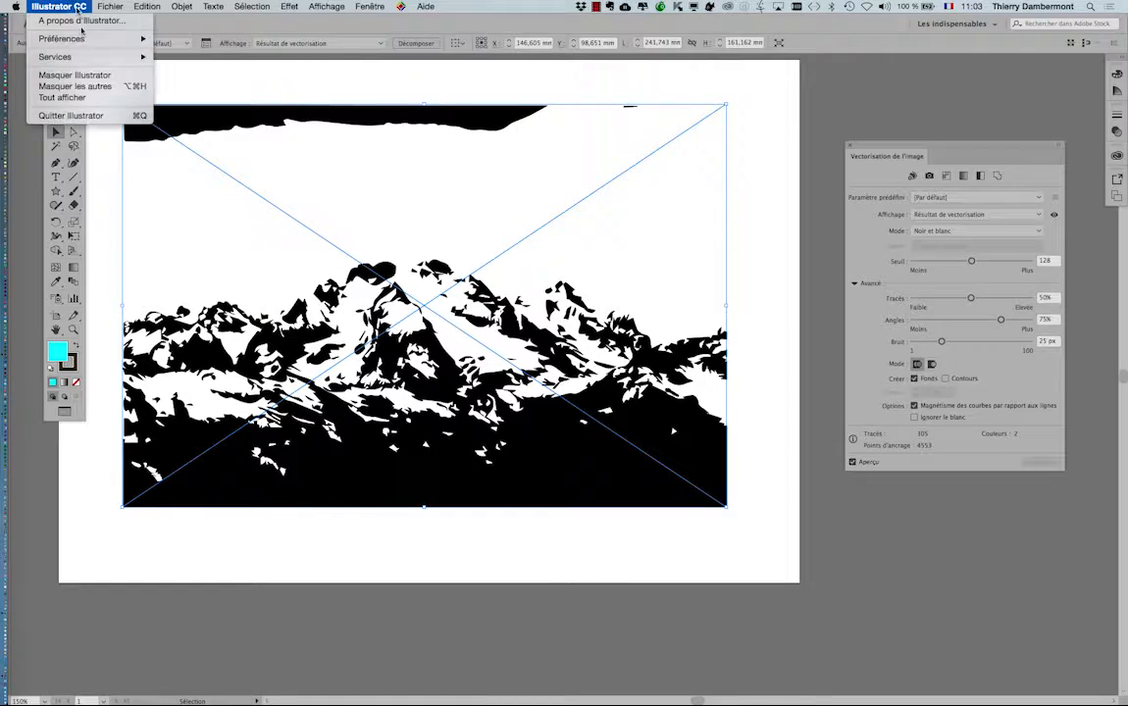
mouse_move(83, 40)
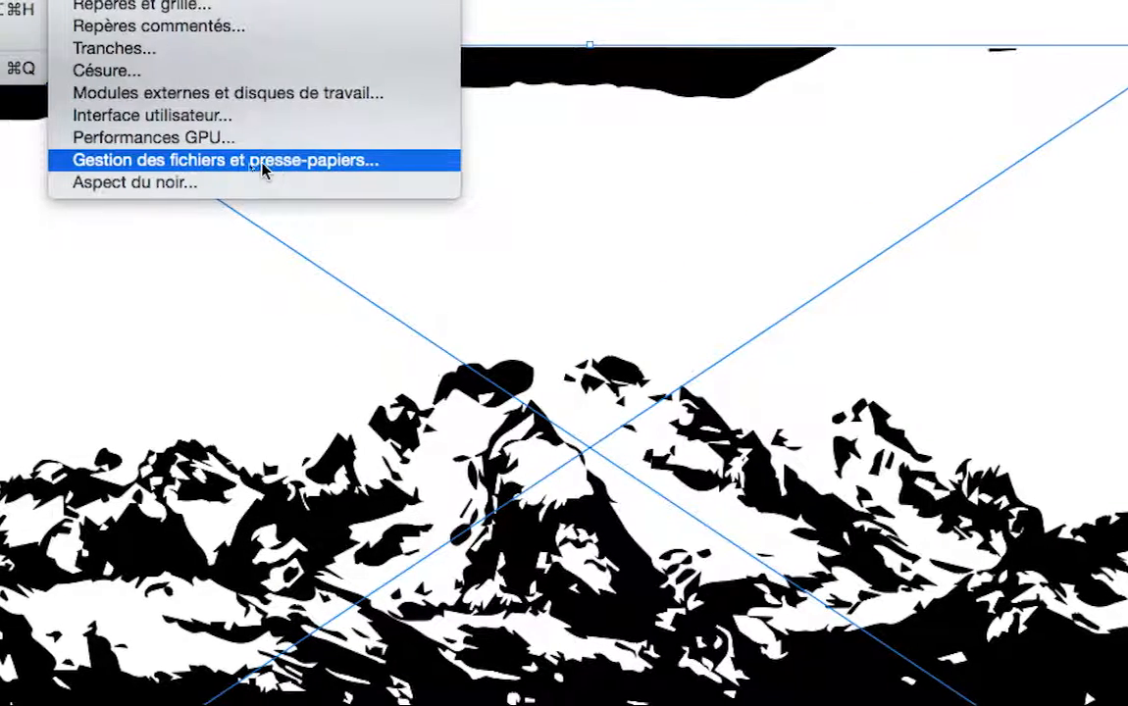
left_click(233, 165)
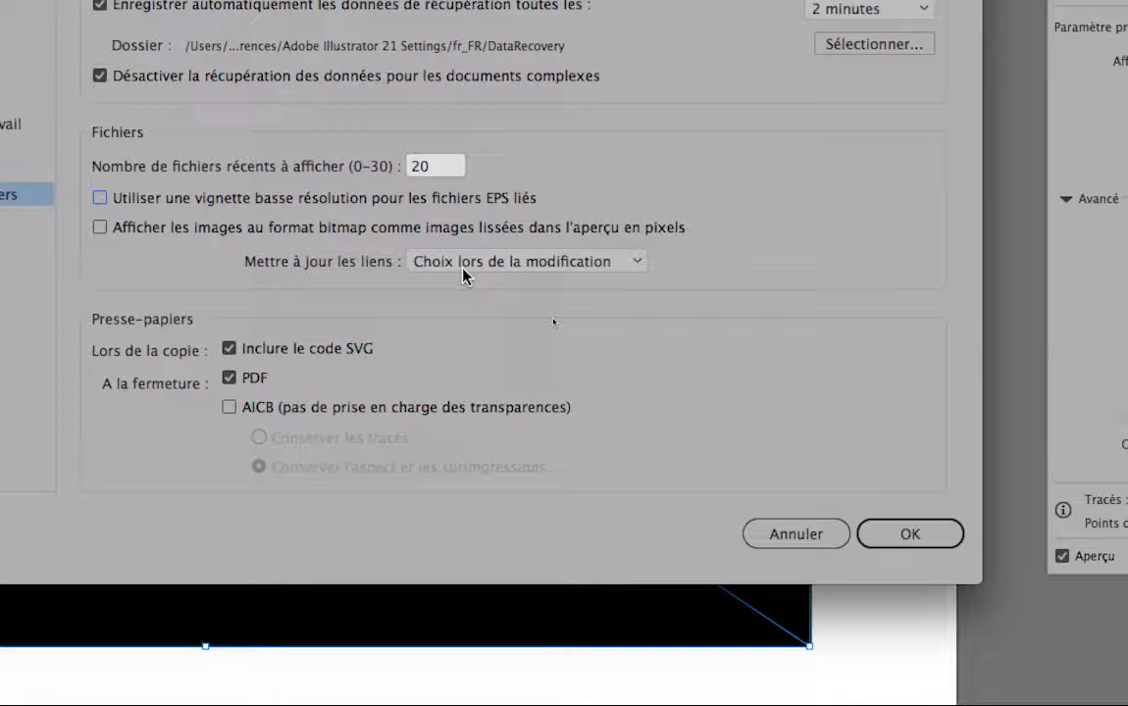
left_click(463, 265)
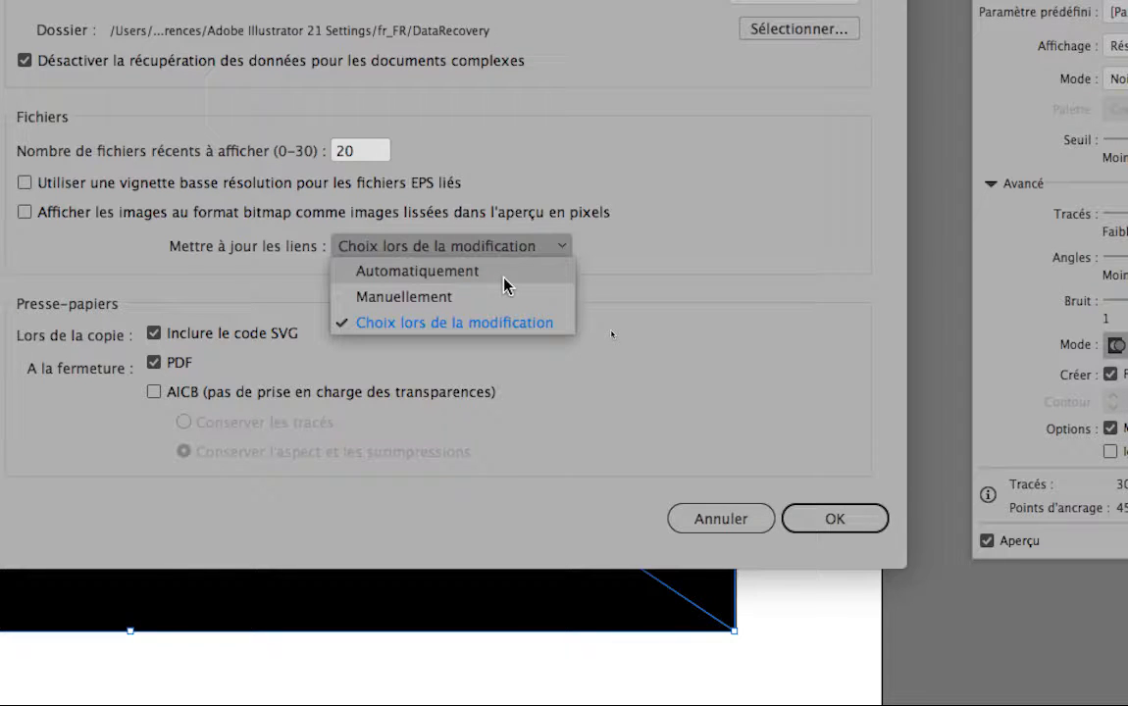
left_click(503, 278)
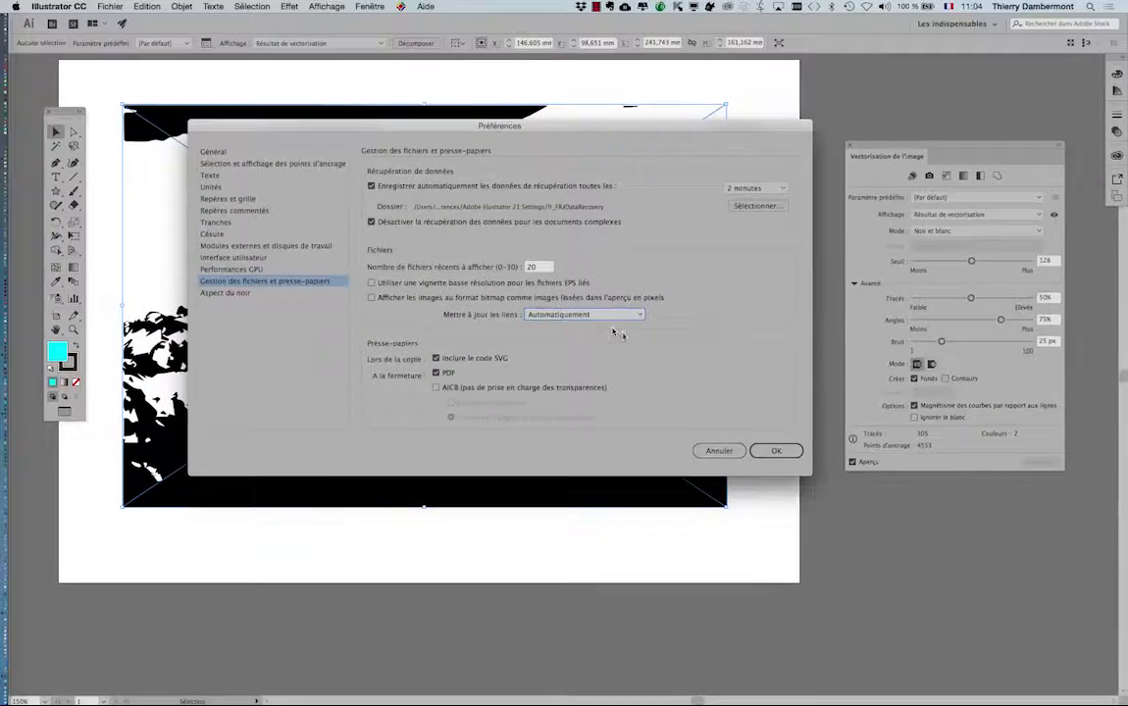
left_click(834, 521)
- Return to Photoshop and enlarge the mountain image to 130 percent of its width and height with automatic resampling
key("super+Tab")
key("super+Tab")
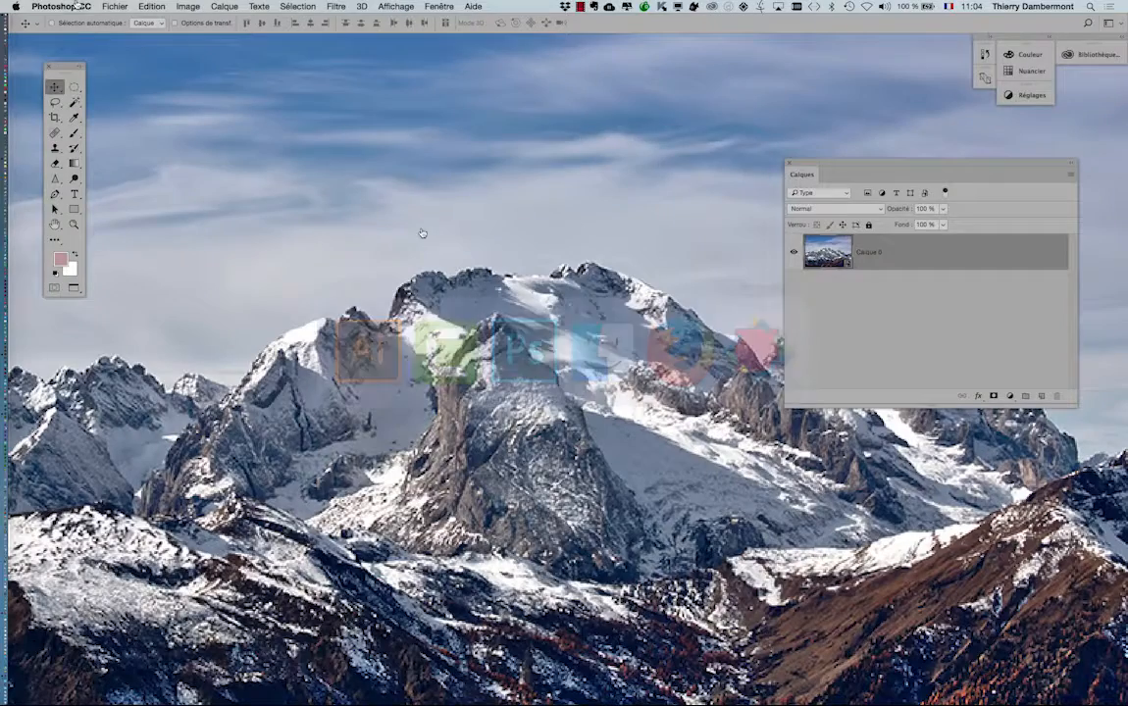
left_click(187, 7)
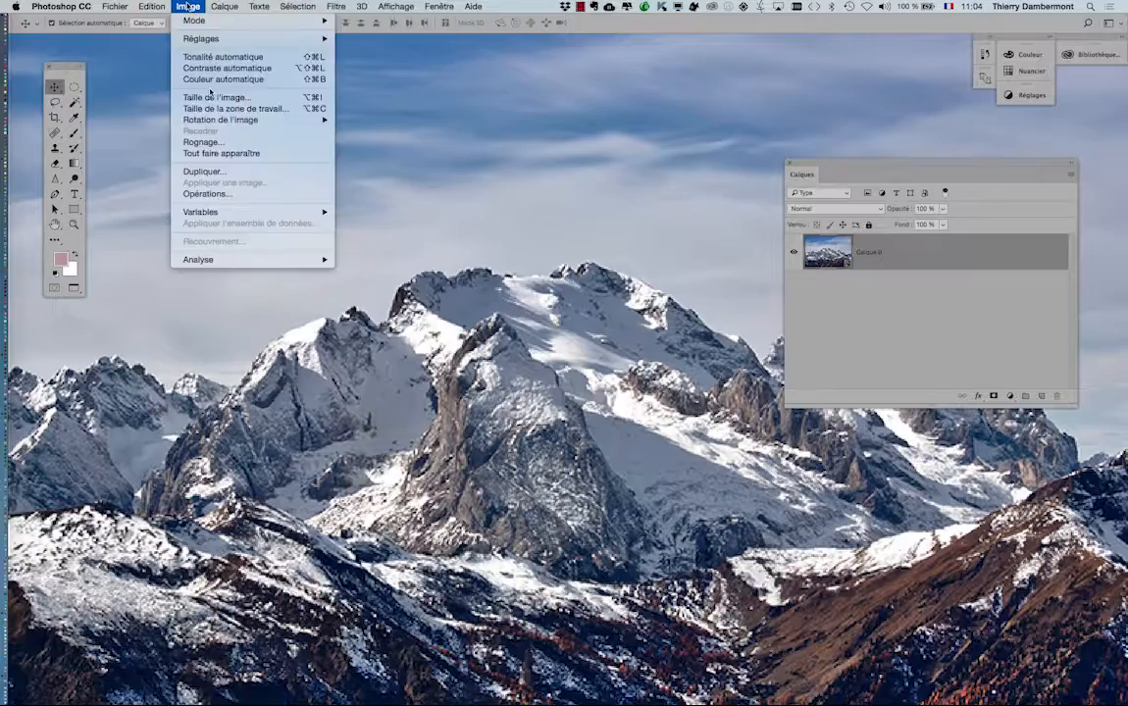
left_click(215, 98)
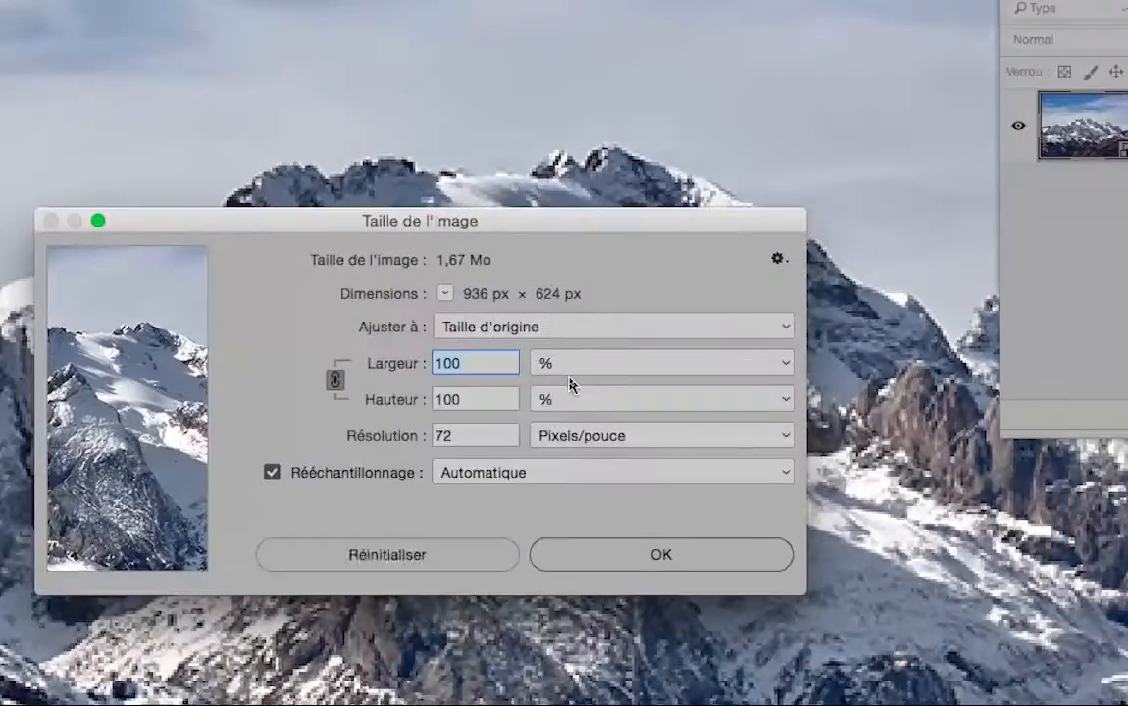
key("alt")
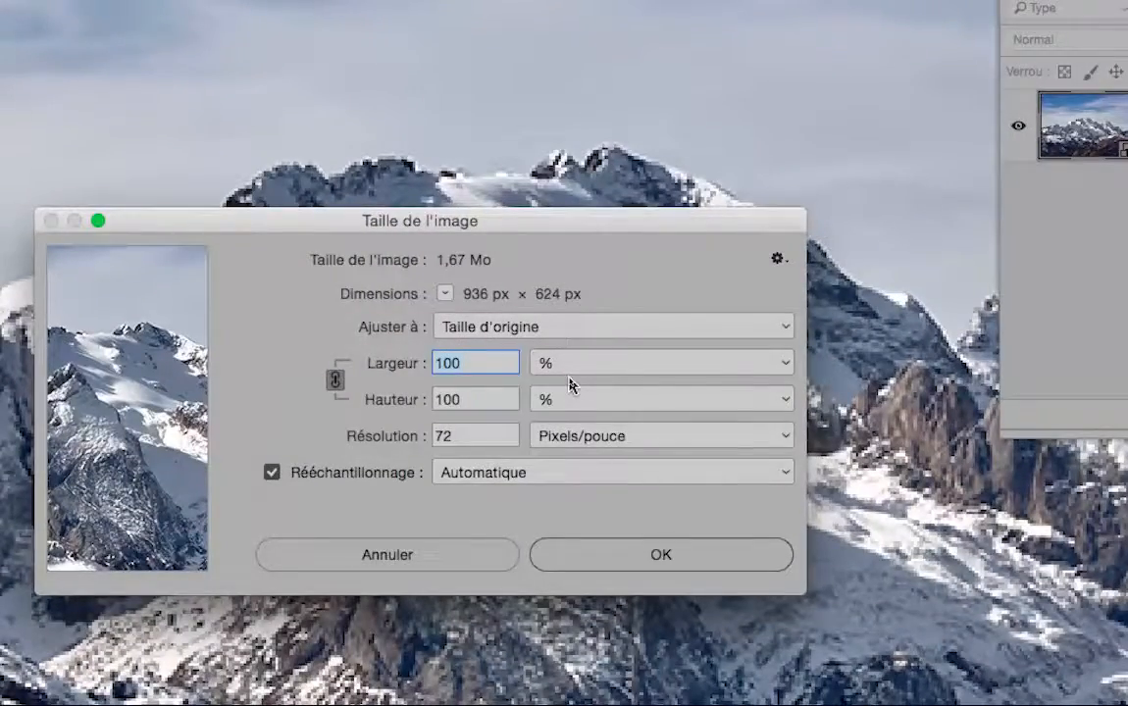
type("1")
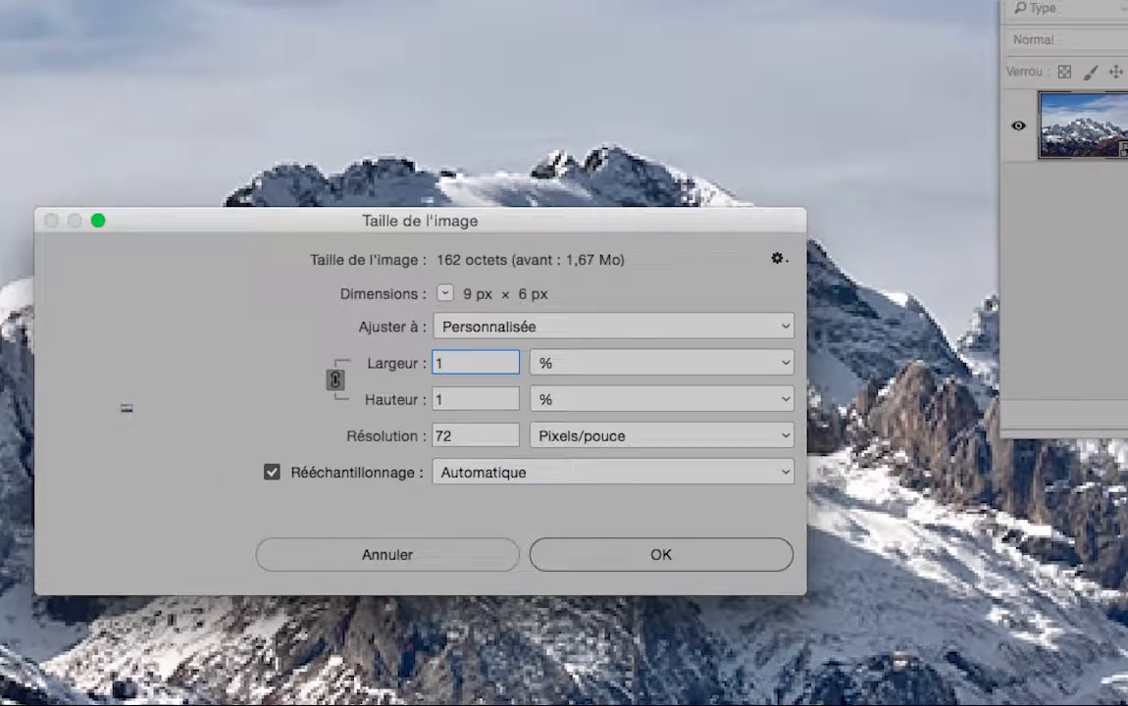
type("30")
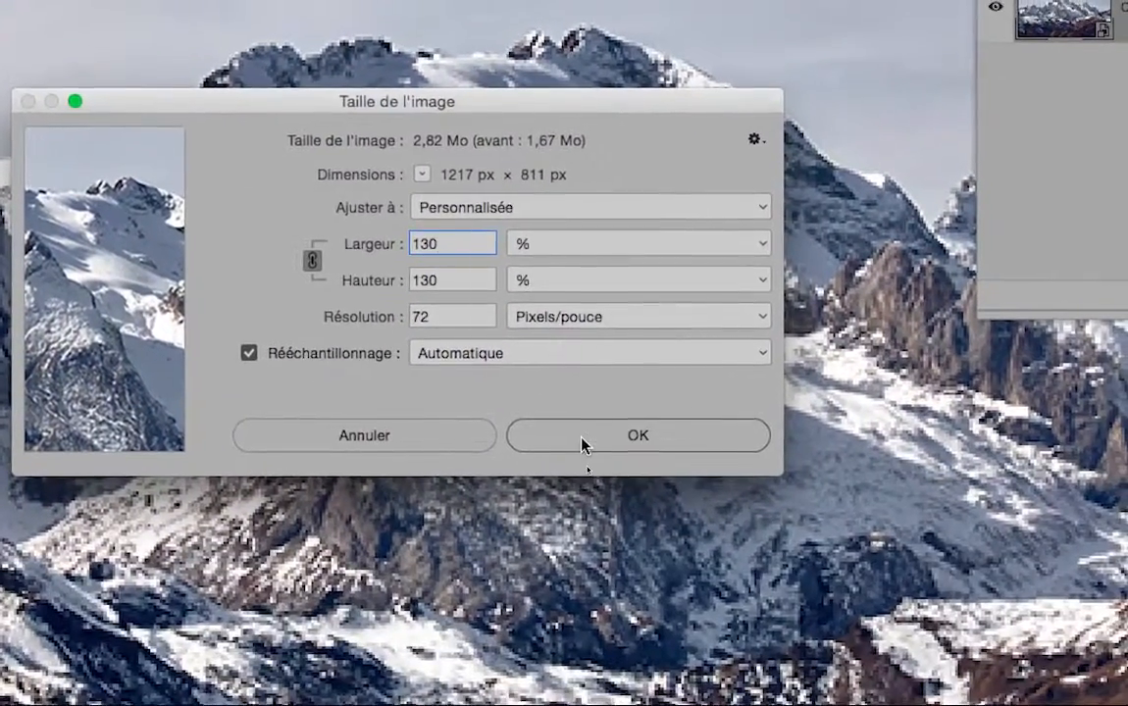
left_click(583, 444)
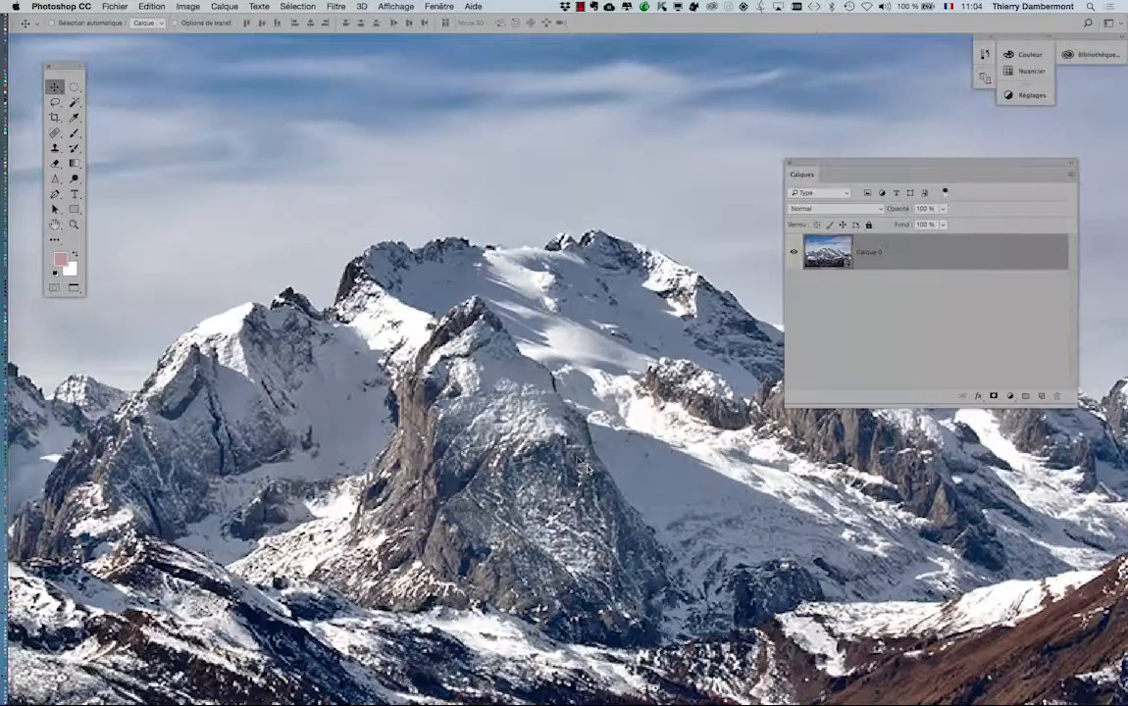
- Switch to Illustrator and view the recalculated mountain tracing on the whole artboard
key("super+Tab")
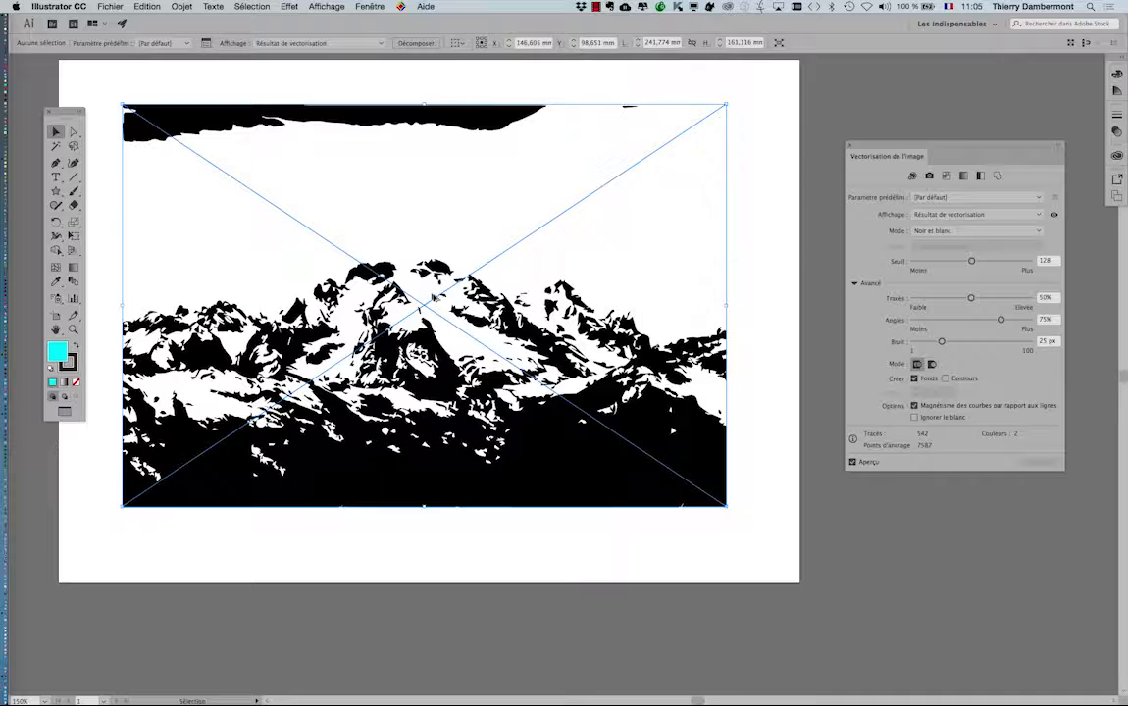
key("super+minus")
key("super+minus")
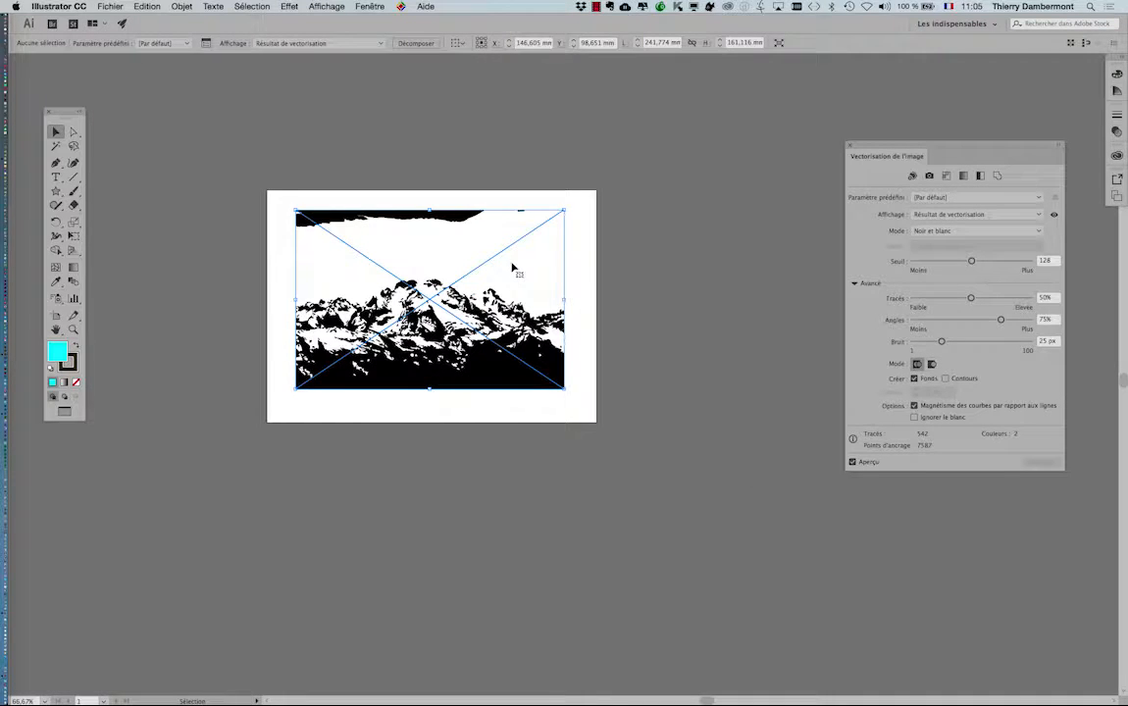